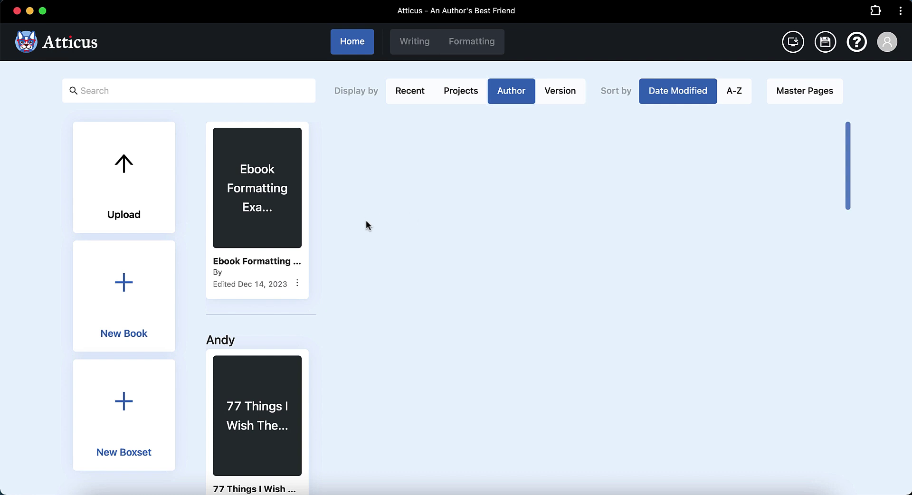
# Open the Ebook Formatting sample book from the Home library and scroll through Chapter 1.
pyautogui.click(253, 200)
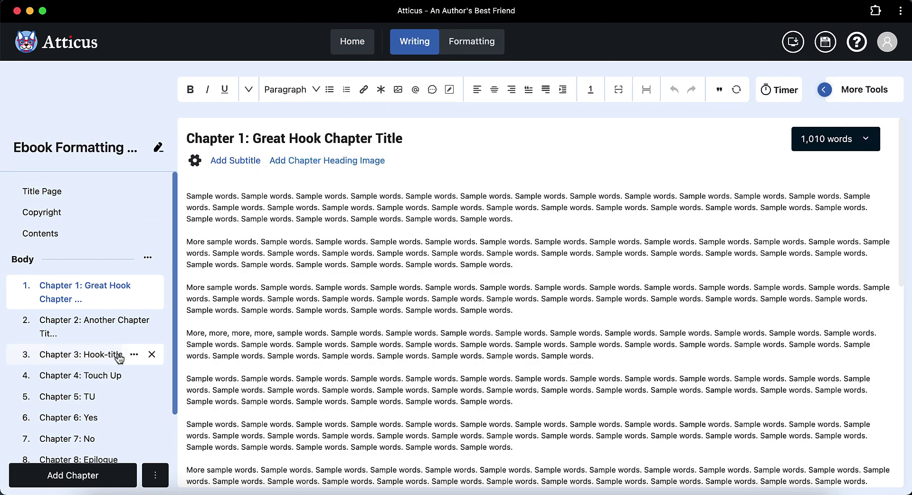
pyautogui.scroll(-2, 112, 364)
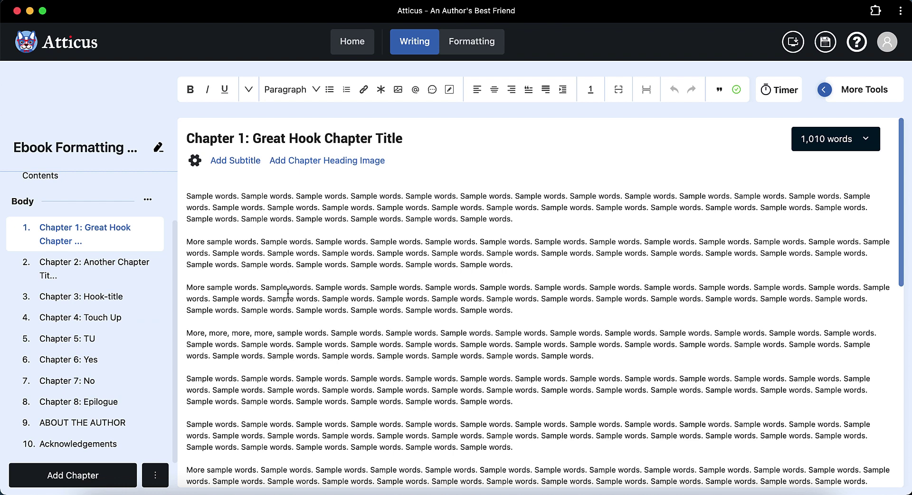
pyautogui.scroll(2, 134, 193)
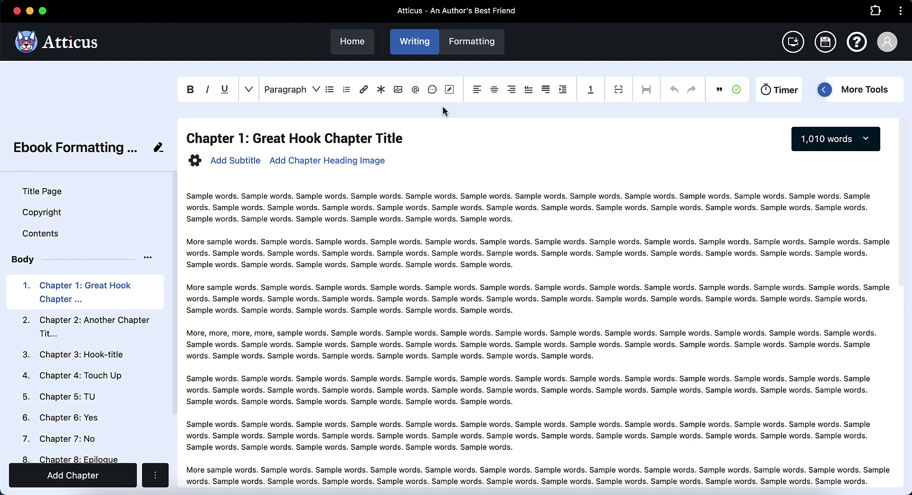
# Browse theme gallery pages 1 and 2, try Finch, then apply the Hughes theme.
pyautogui.click(470, 42)
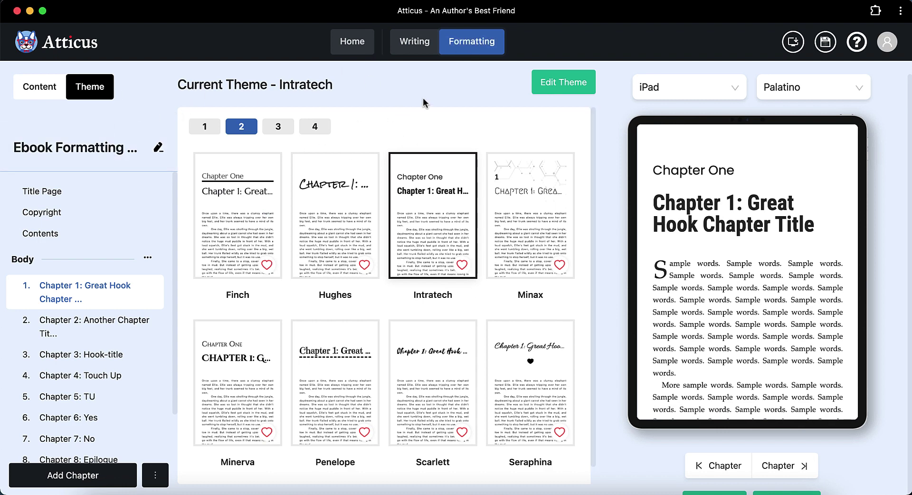
pyautogui.click(411, 45)
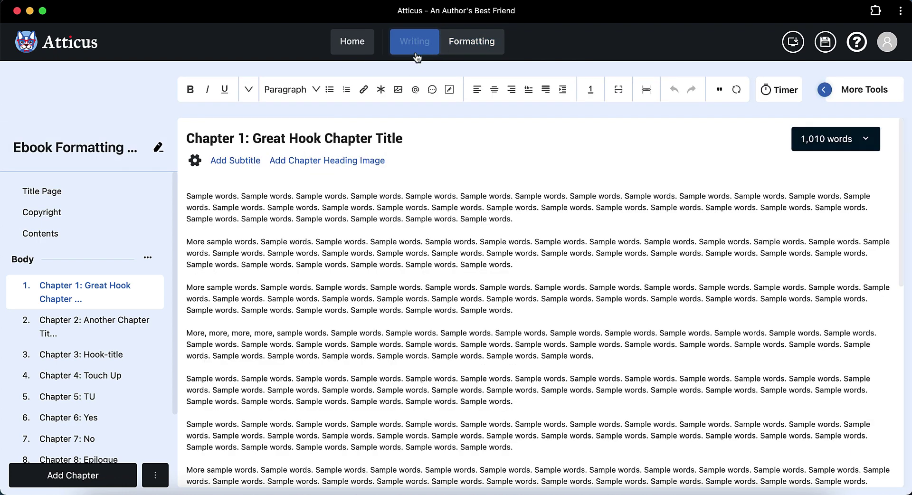
pyautogui.click(468, 43)
pyautogui.click(195, 127)
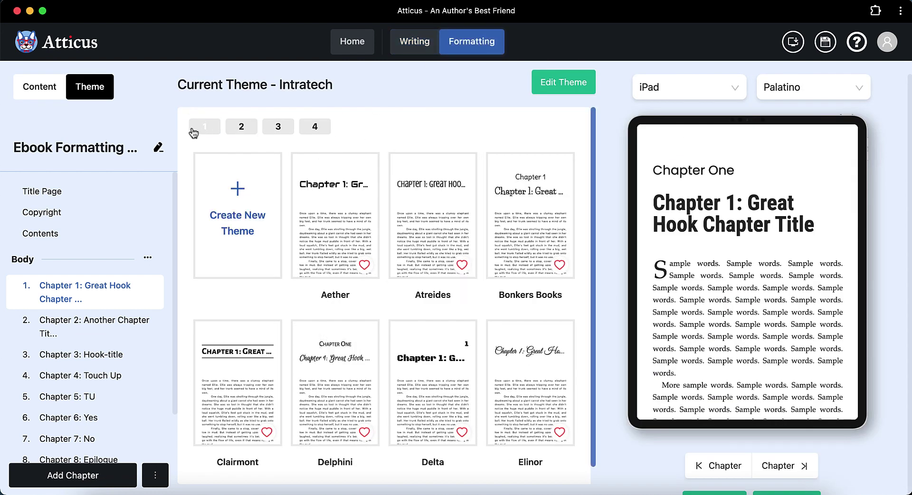
pyautogui.scroll(-1, 185, 213)
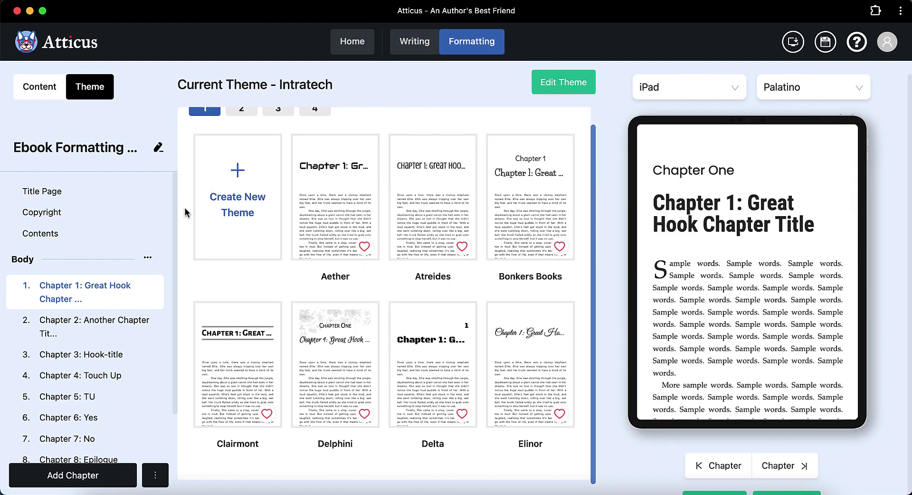
pyautogui.scroll(1, 261, 127)
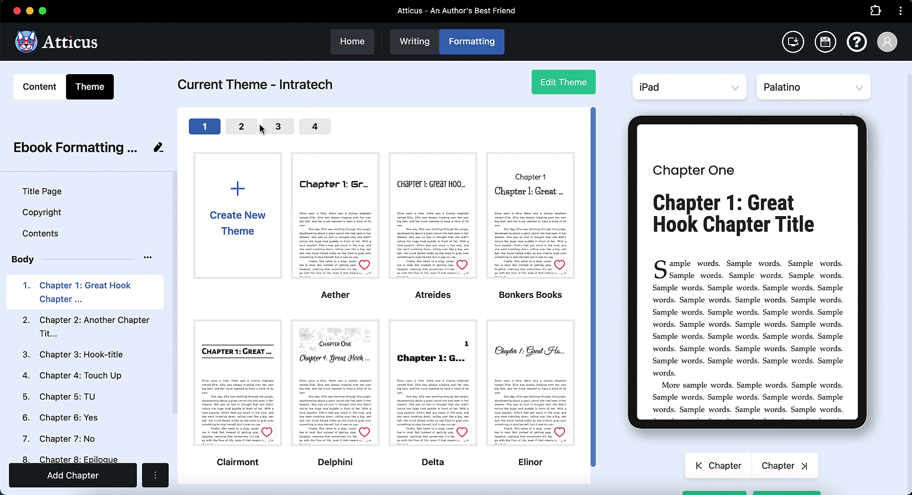
pyautogui.click(241, 126)
pyautogui.scroll(-1, 185, 310)
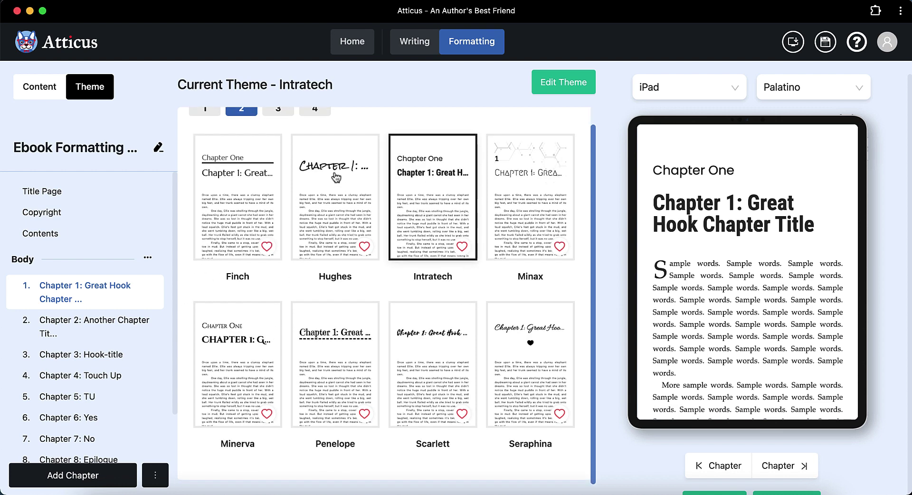
pyautogui.click(258, 196)
pyautogui.click(348, 222)
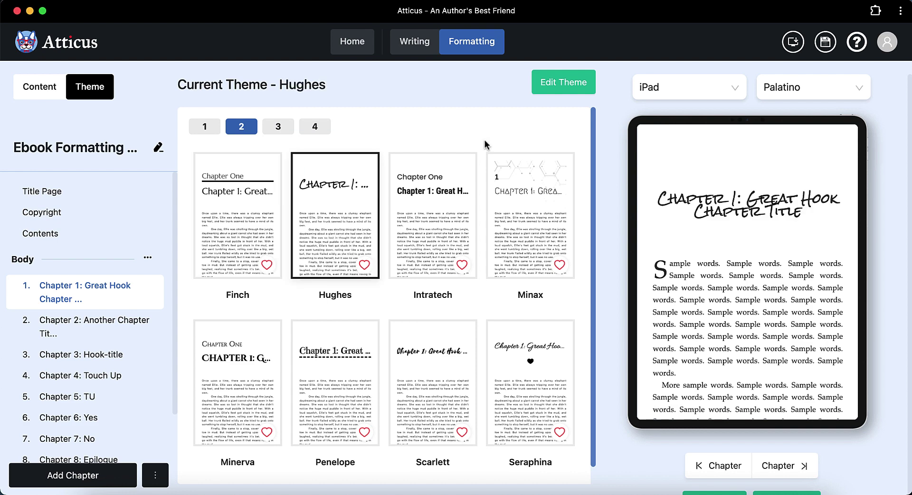
# Start editing Hughes as a new unnamed theme.
pyautogui.click(557, 87)
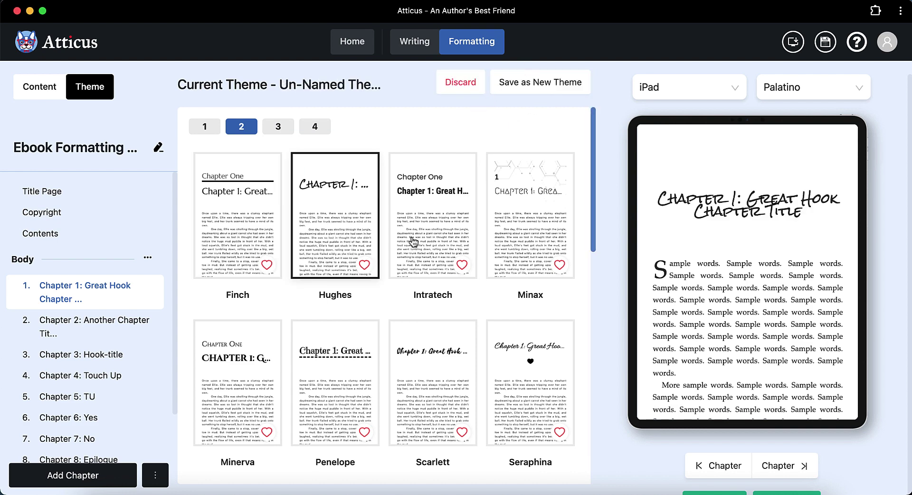
pyautogui.scroll(-5, 412, 338)
pyautogui.scroll(-3, 412, 334)
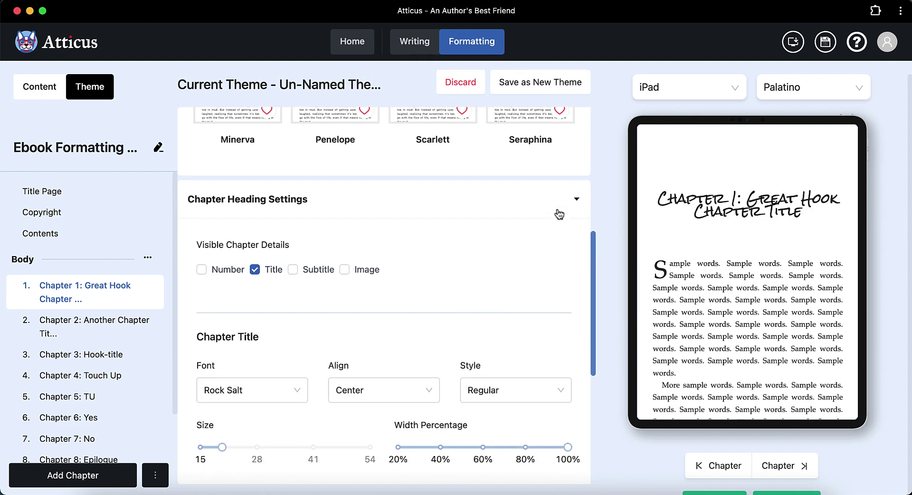
# Re-expand Chapter Heading Settings to show the Rock Salt, centered, size 15 title options.
pyautogui.click(577, 199)
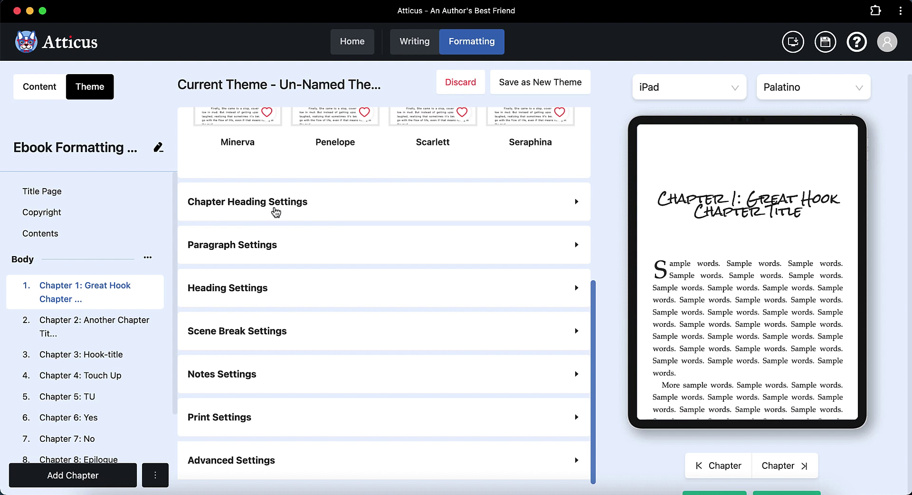
pyautogui.click(265, 206)
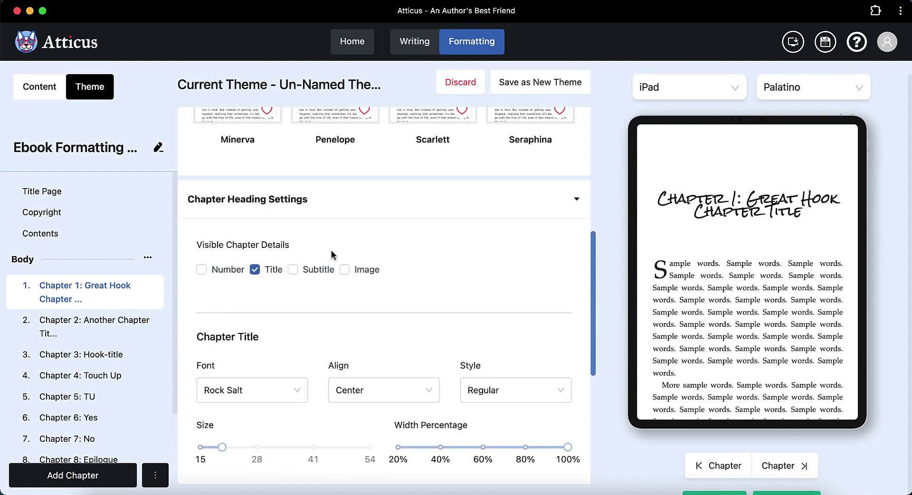
pyautogui.scroll(-2, 401, 297)
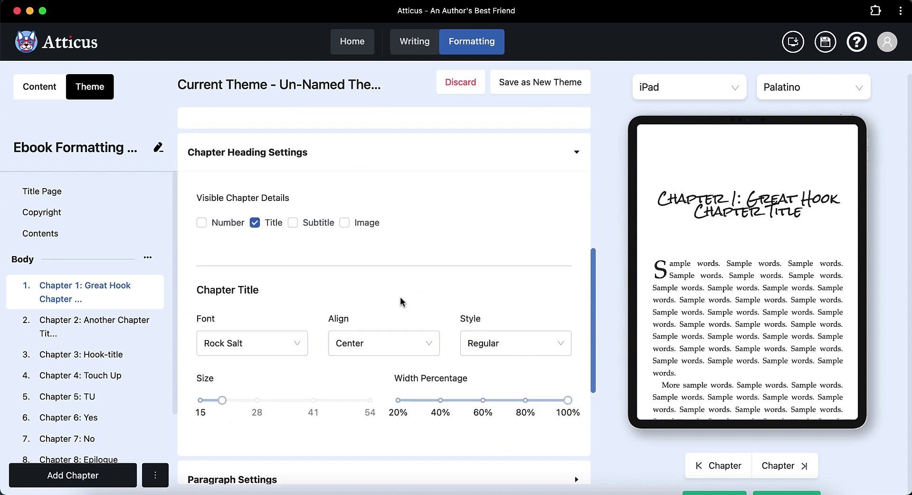
pyautogui.scroll(-1, 400, 297)
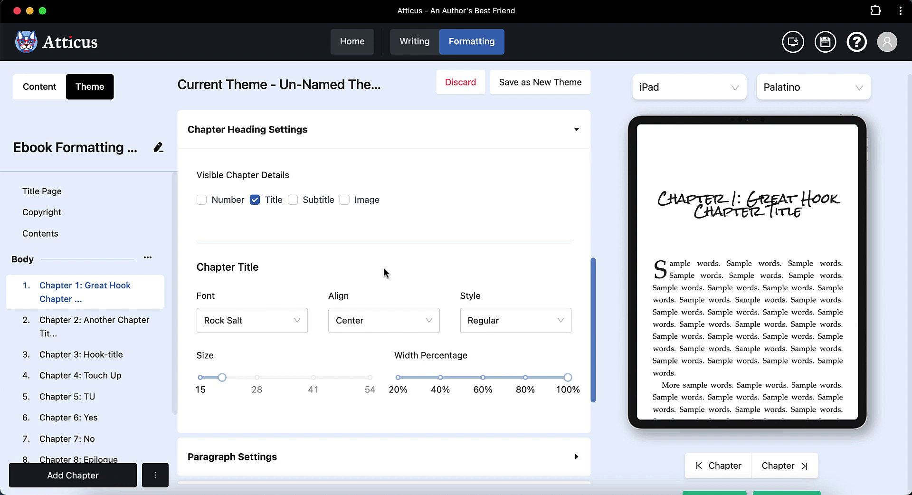
pyautogui.scroll(1, 348, 280)
pyautogui.scroll(-1, 346, 279)
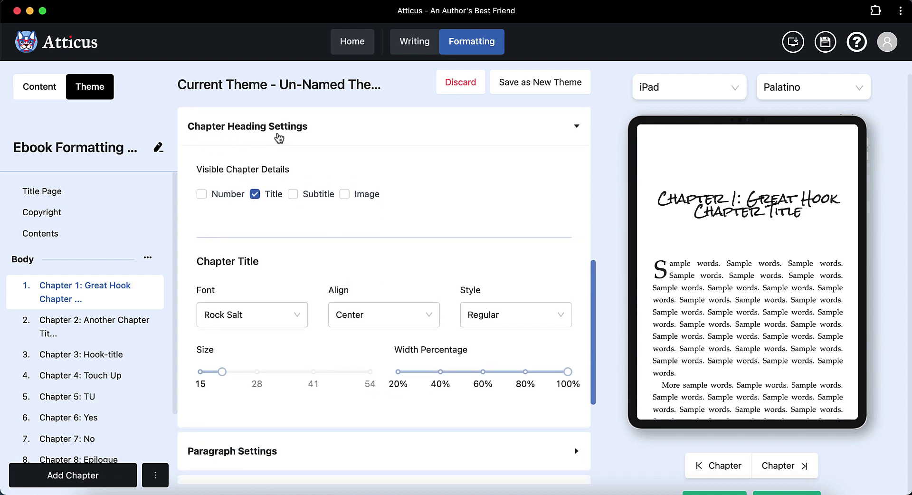
# Try showing the chapter number, subtitle and heading image, then hide them again.
pyautogui.click(201, 195)
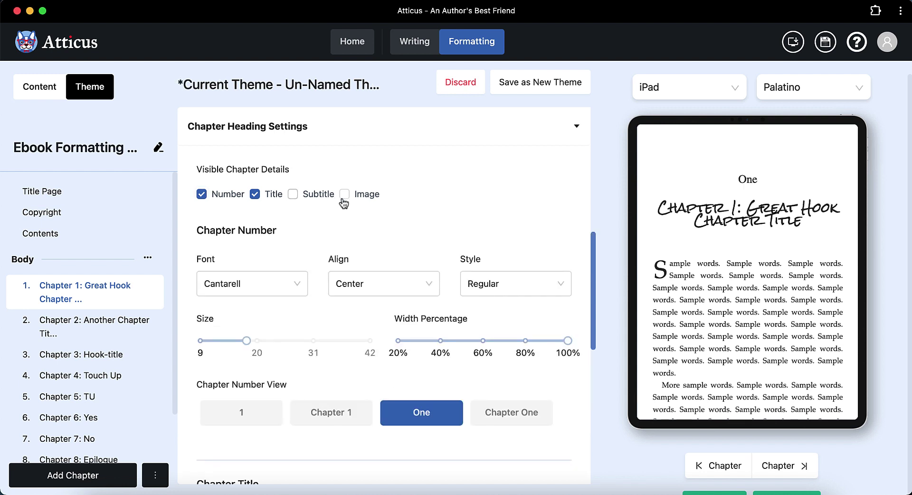
pyautogui.click(293, 195)
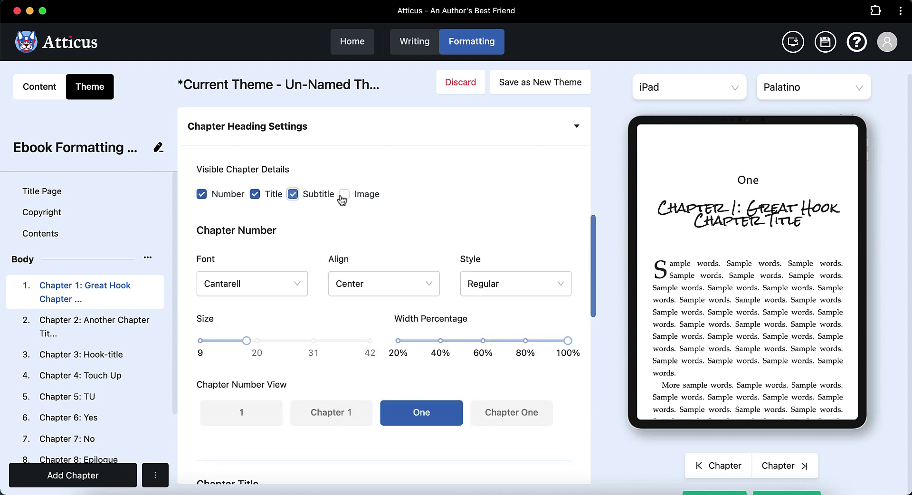
pyautogui.click(344, 194)
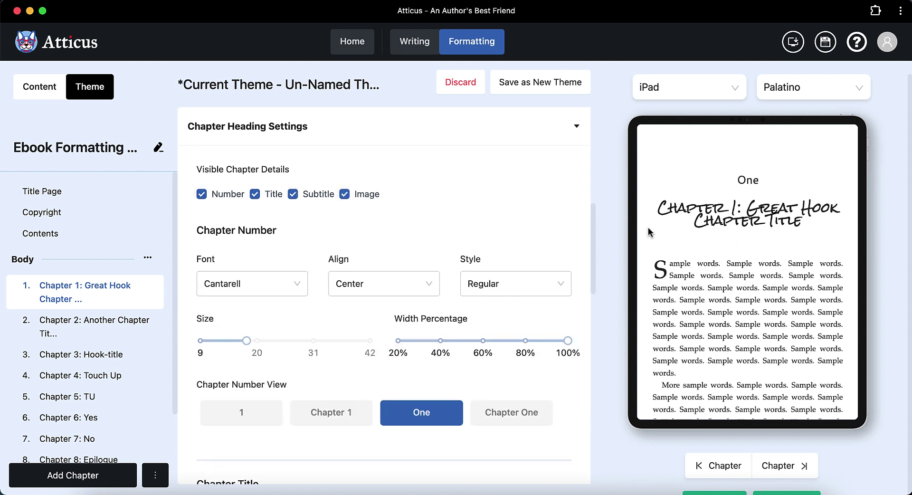
pyautogui.click(201, 195)
pyautogui.click(293, 195)
pyautogui.click(345, 195)
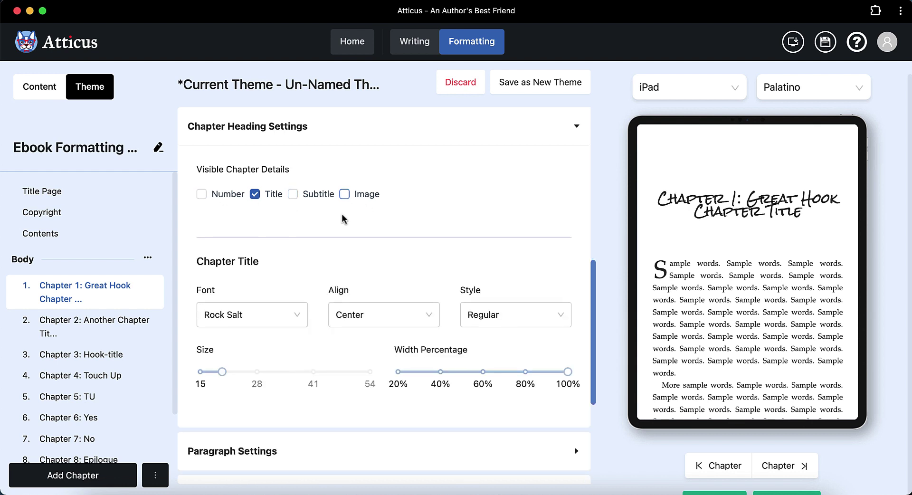
pyautogui.scroll(-1, 295, 290)
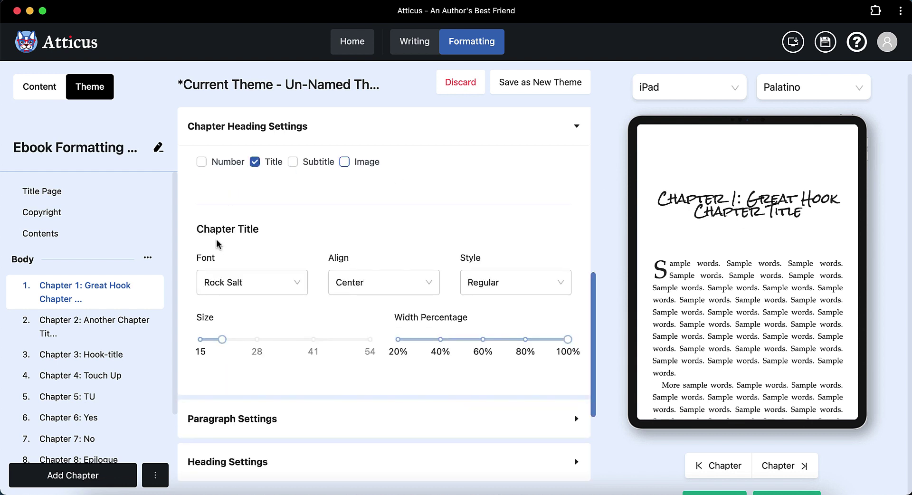
# Set the chapter title font to Quantico and align it left.
pyautogui.click(229, 291)
pyautogui.click(239, 352)
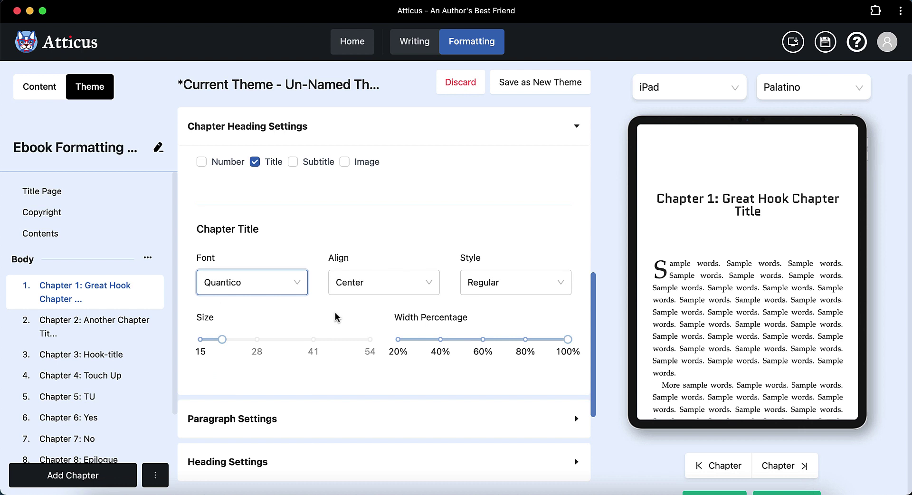
pyautogui.click(388, 290)
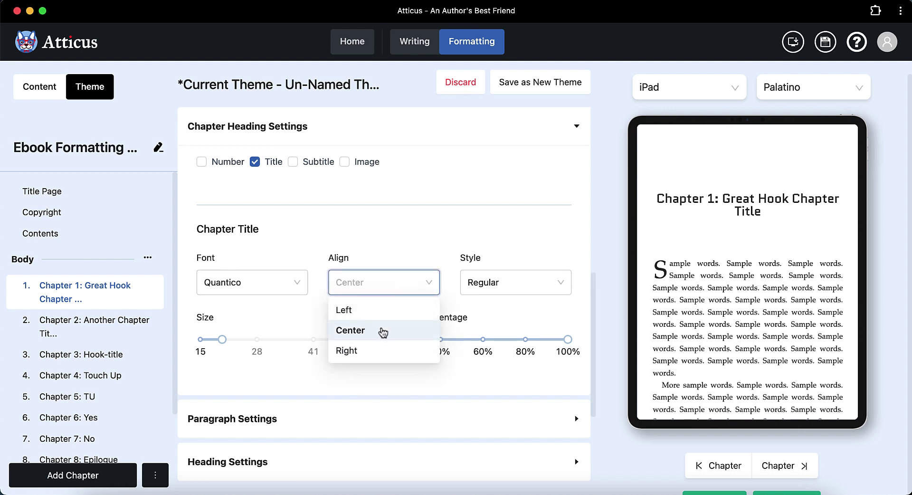
pyautogui.click(378, 351)
pyautogui.click(397, 290)
pyautogui.click(383, 311)
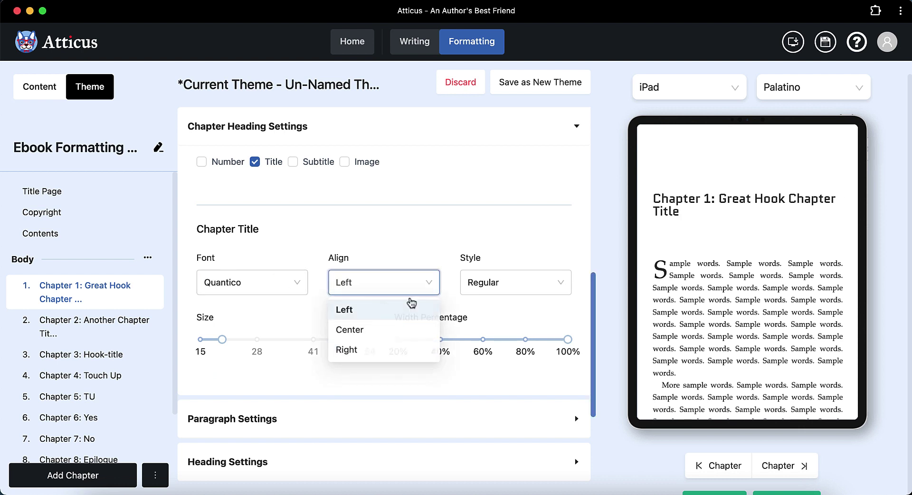
# Style the chapter title as Small Caps at size 28 with 100% width.
pyautogui.click(529, 283)
pyautogui.click(504, 350)
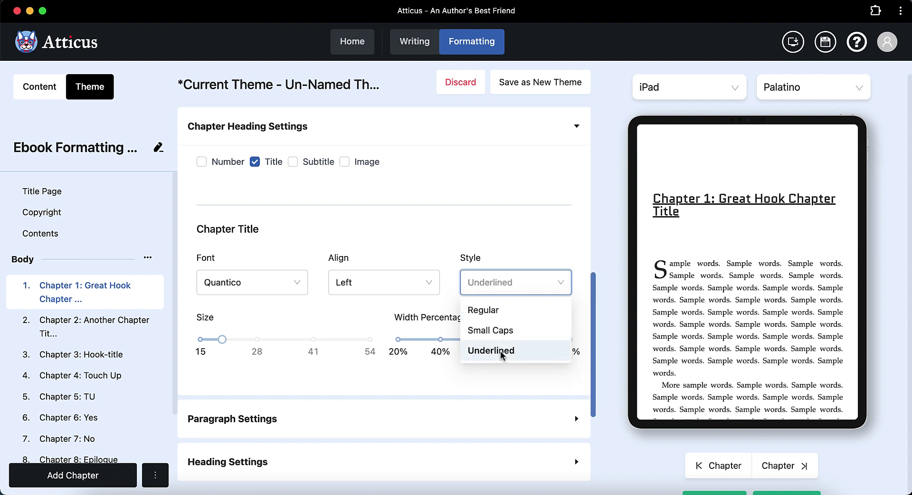
pyautogui.click(504, 280)
pyautogui.click(490, 331)
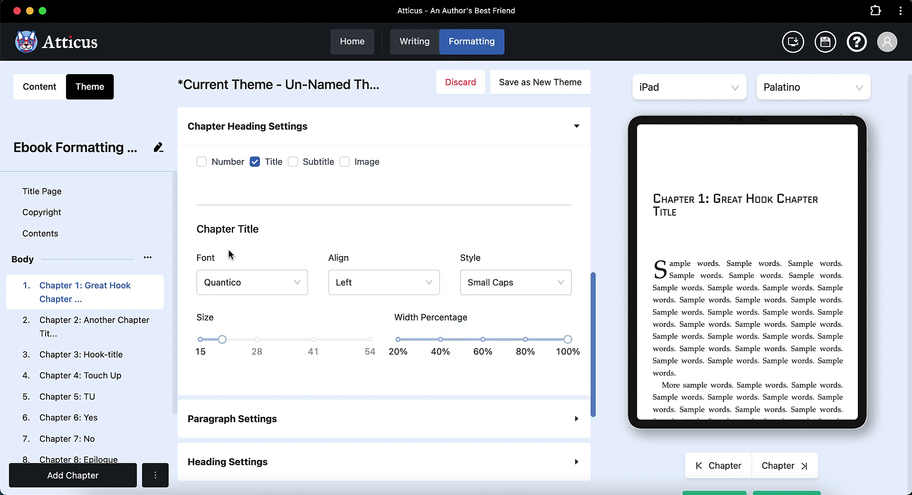
pyautogui.moveTo(246, 342)
pyautogui.mouseDown()
pyautogui.moveTo(343, 340)
pyautogui.moveTo(242, 341)
pyautogui.moveTo(261, 340)
pyautogui.mouseUp()
pyautogui.moveTo(573, 344)
pyautogui.mouseDown()
pyautogui.moveTo(466, 340)
pyautogui.moveTo(572, 339)
pyautogui.mouseUp()
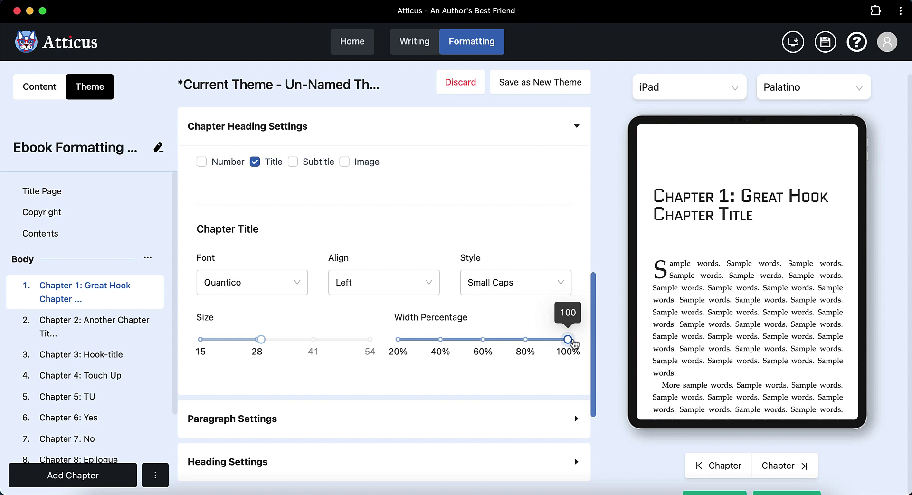
pyautogui.scroll(-3, 364, 366)
# Collapse Chapter Heading Settings and expand Paragraph Settings.
pyautogui.scroll(6, 364, 279)
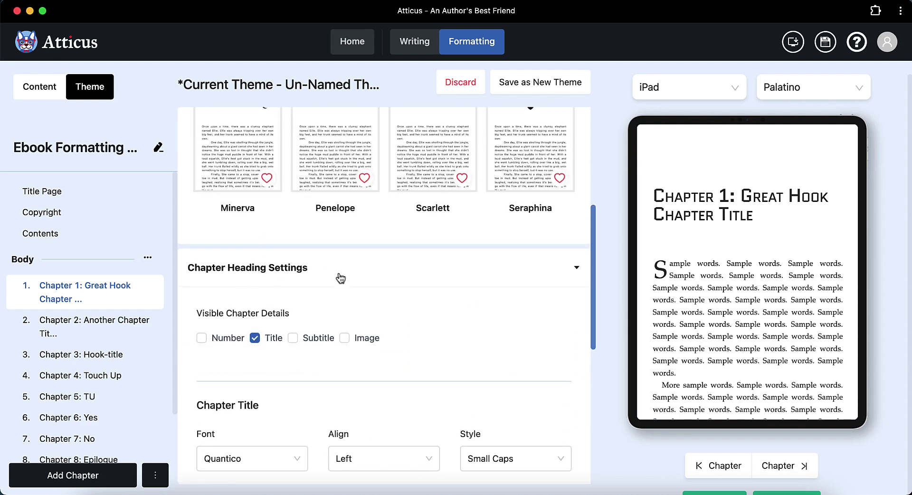
pyautogui.click(573, 269)
pyautogui.scroll(-2, 330, 298)
pyautogui.click(238, 243)
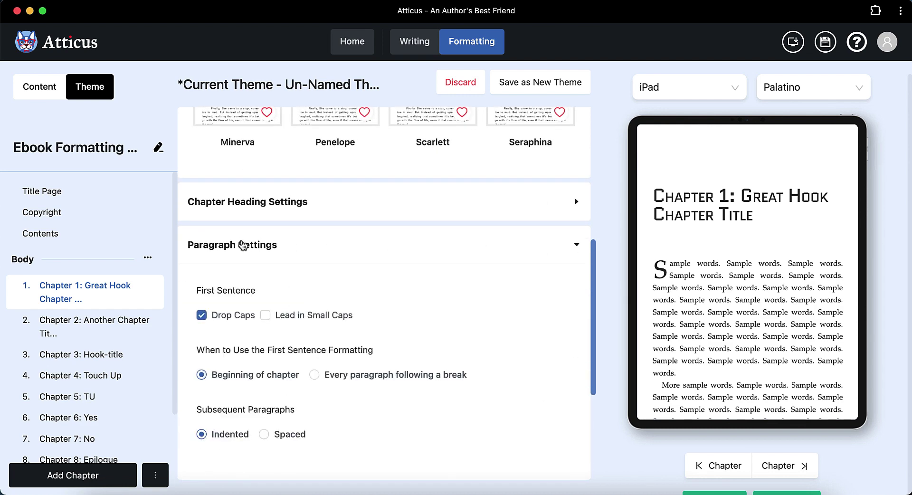
pyautogui.scroll(-3, 214, 218)
# Keep the drop cap on the first paragraph and turn off lead-in small caps.
pyautogui.click(309, 210)
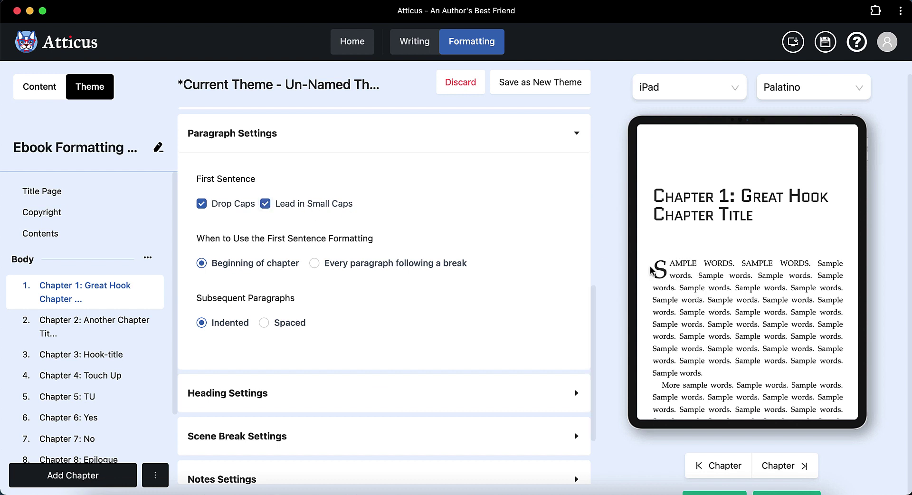
pyautogui.click(201, 205)
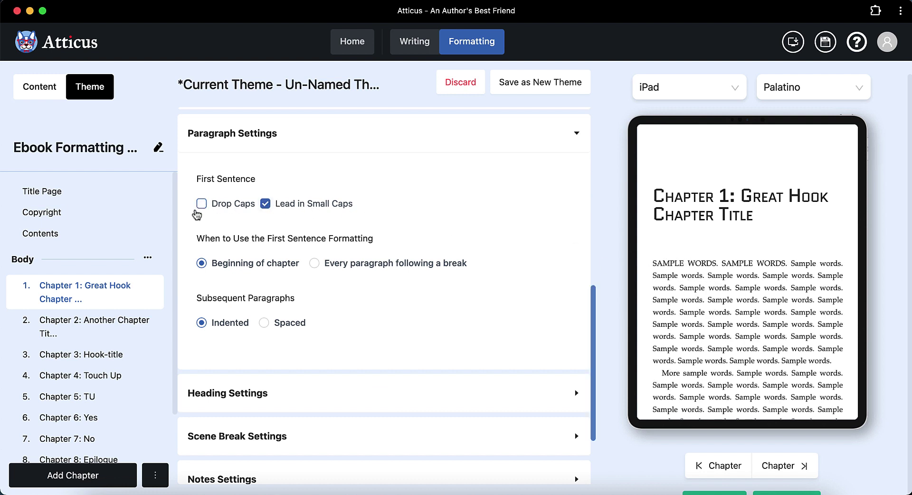
pyautogui.click(200, 205)
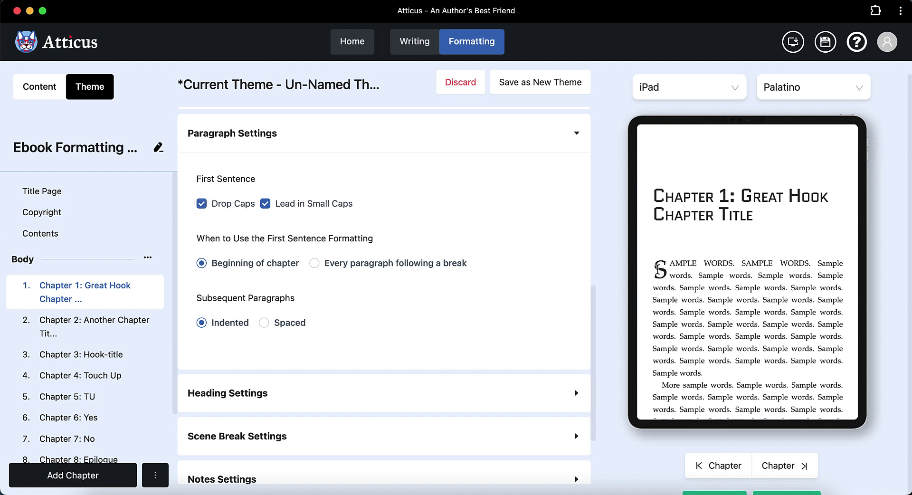
pyautogui.click(202, 205)
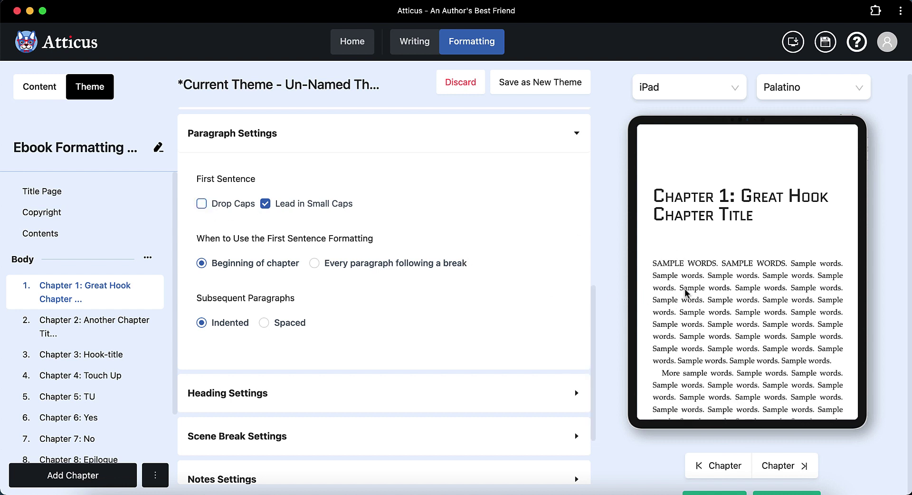
pyautogui.click(265, 205)
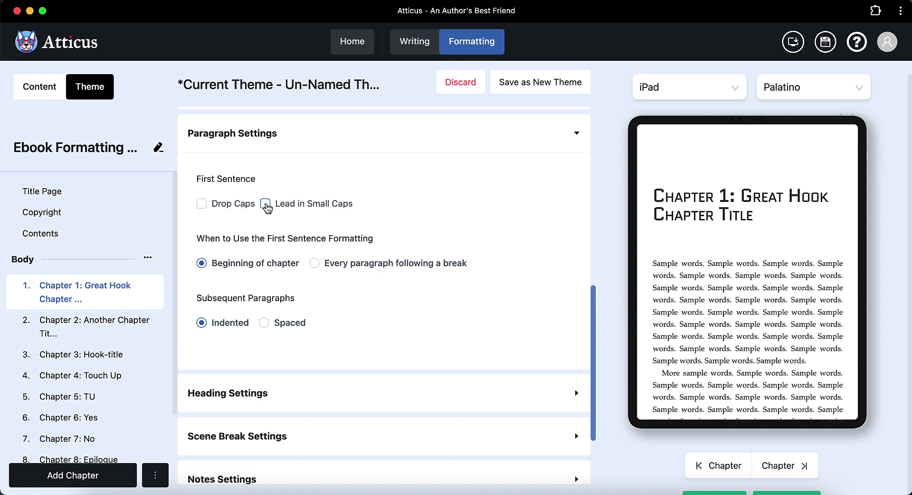
pyautogui.click(266, 205)
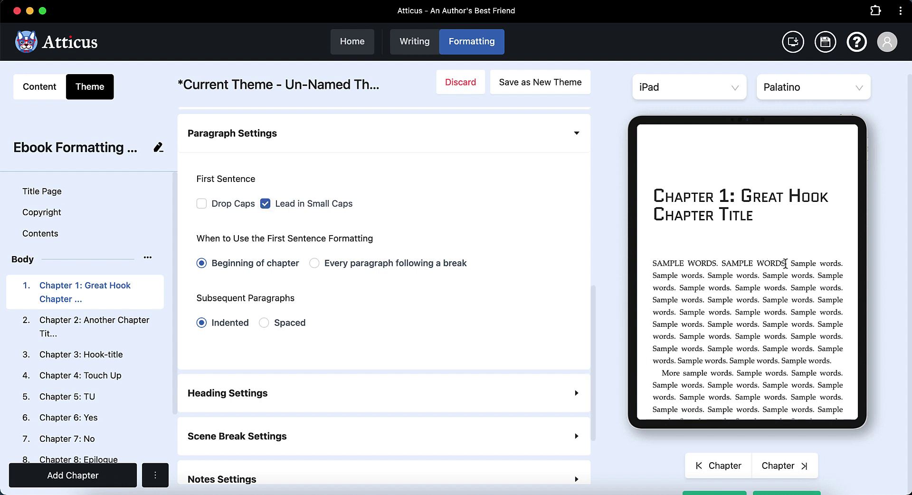
pyautogui.click(264, 203)
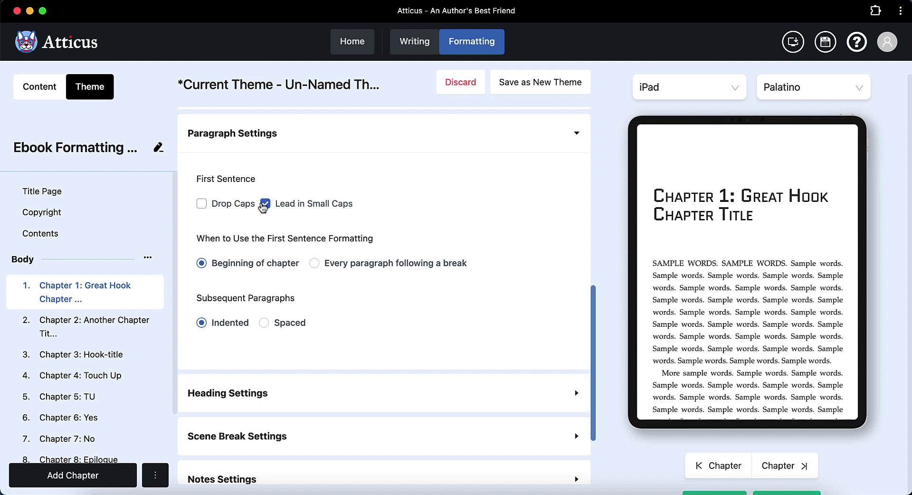
pyautogui.click(201, 205)
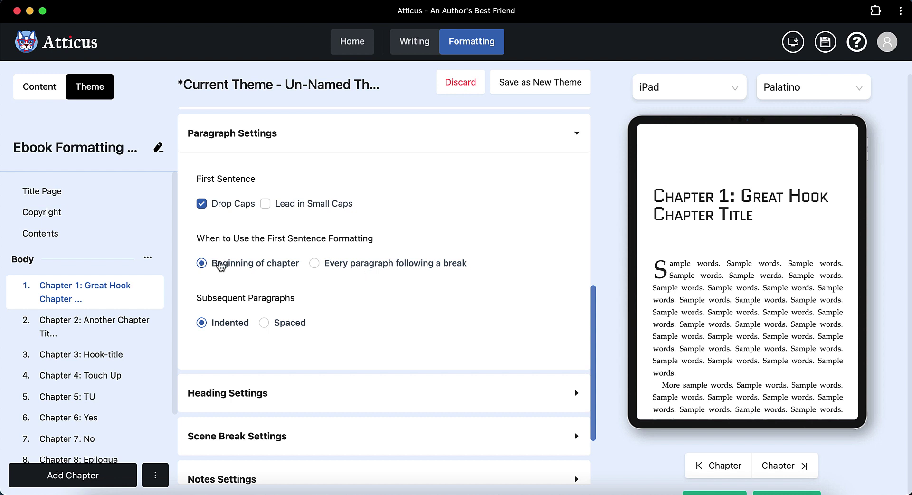
# Try the first-sentence styling options and the subsequent-paragraph spacing option.
pyautogui.click(367, 269)
pyautogui.click(200, 264)
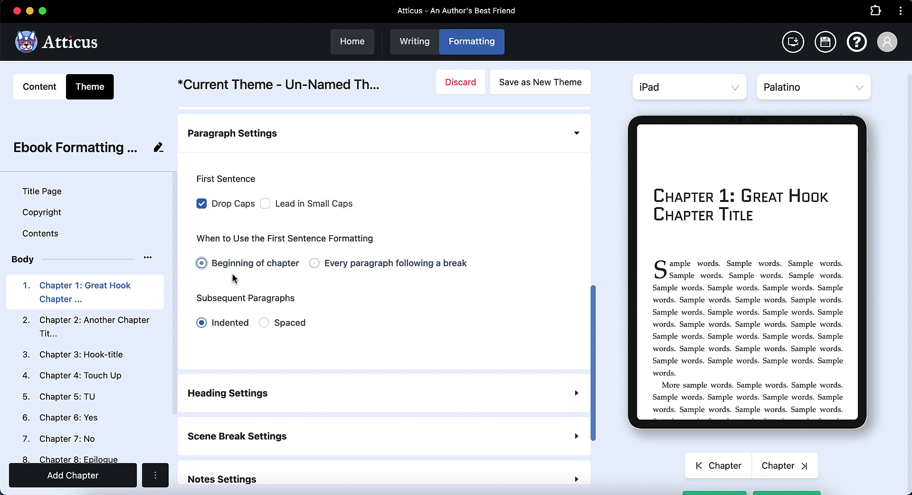
pyautogui.click(264, 323)
# Collapse Paragraph Settings and briefly review the Heading Settings.
pyautogui.scroll(3, 397, 291)
pyautogui.click(546, 205)
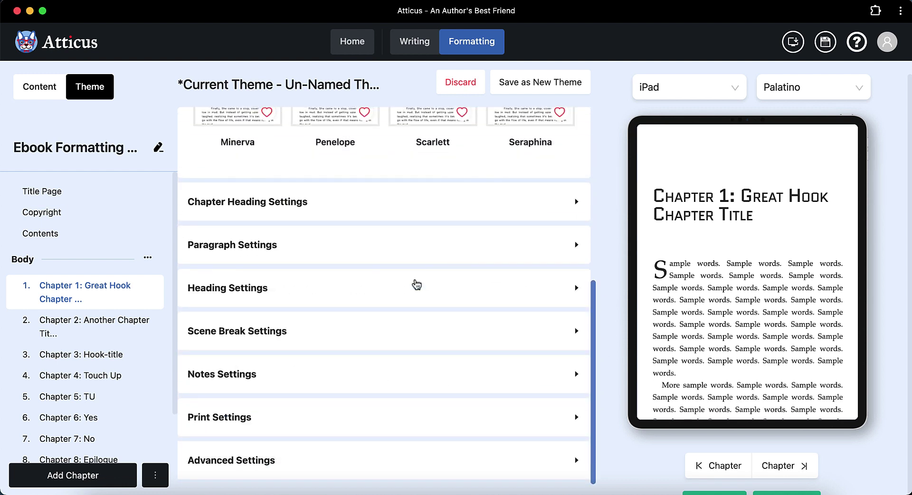
pyautogui.click(270, 302)
pyautogui.scroll(-5, 269, 304)
pyautogui.scroll(-5, 236, 293)
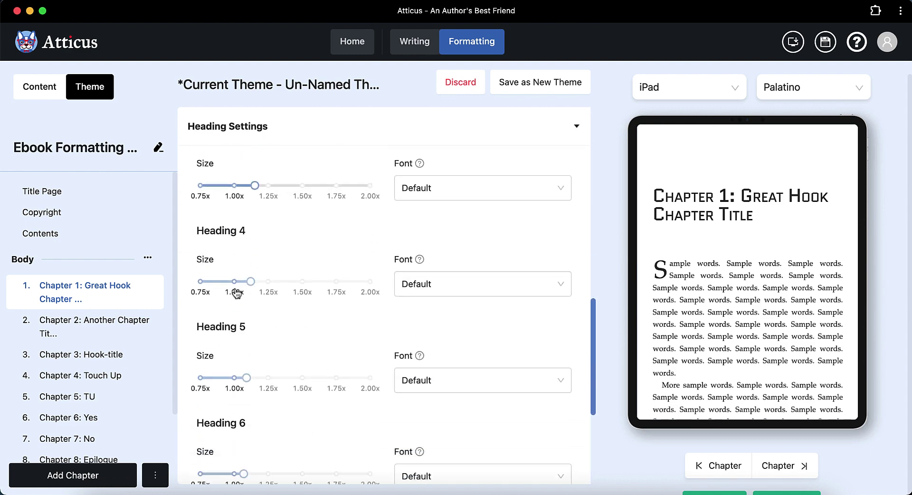
pyautogui.scroll(9, 235, 289)
pyautogui.click(271, 285)
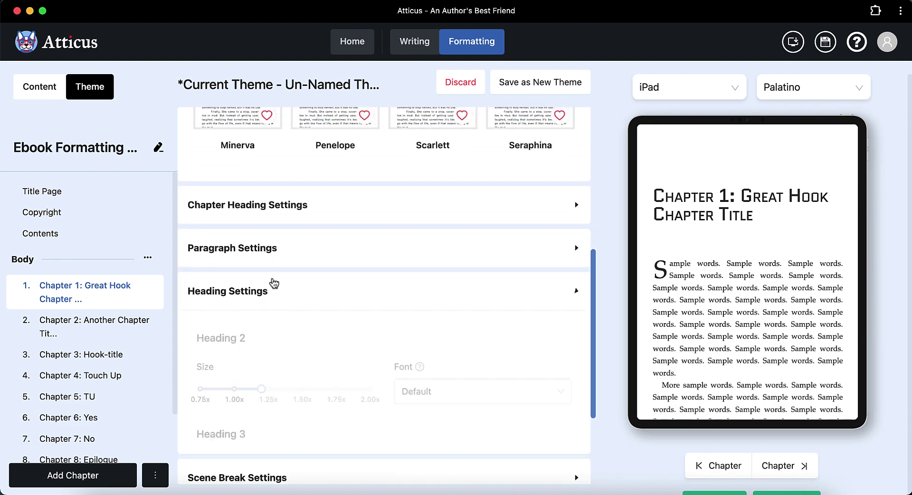
# Try the scene break options, keep Scene break with image, and view the notes settings.
pyautogui.click(227, 330)
pyautogui.scroll(-4, 238, 331)
pyautogui.scroll(-1, 342, 299)
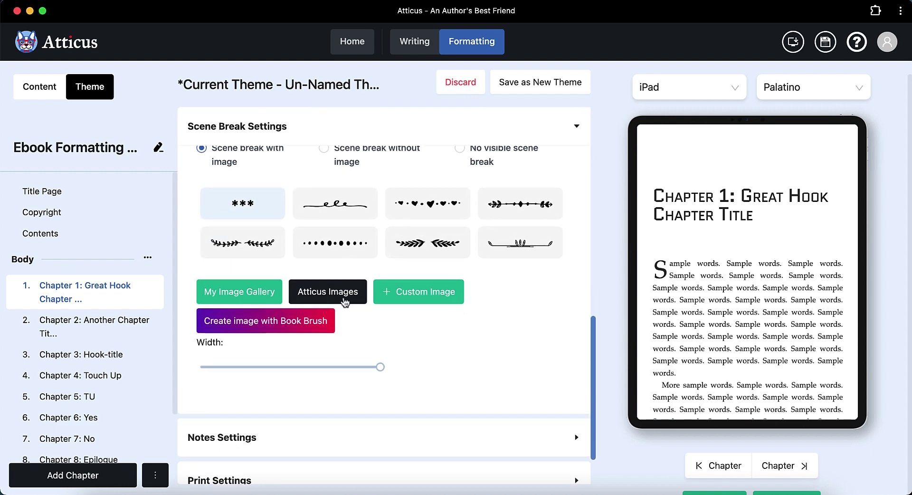
pyautogui.scroll(2, 347, 300)
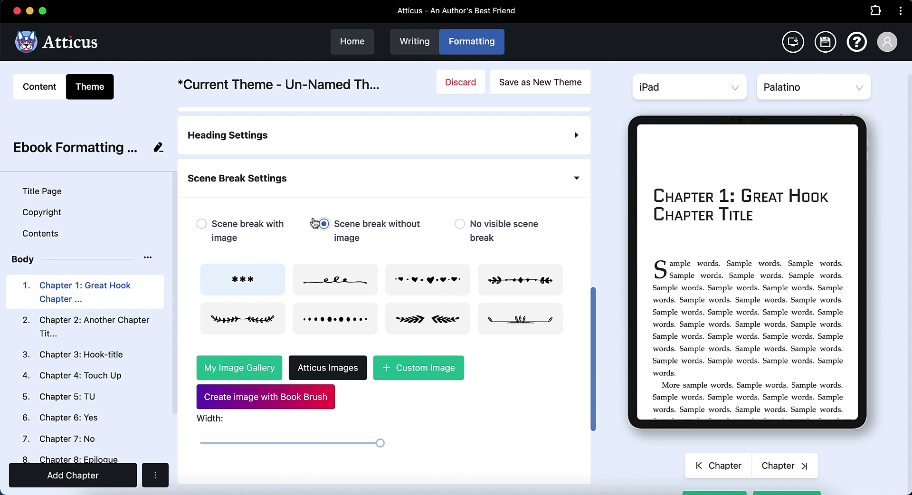
pyautogui.click(408, 224)
pyautogui.click(501, 232)
pyautogui.click(226, 232)
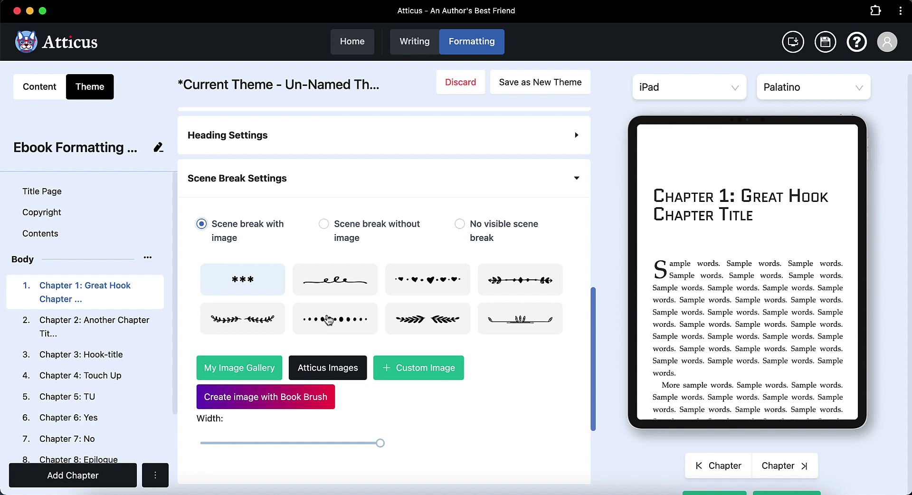
pyautogui.scroll(-3, 327, 314)
pyautogui.scroll(3, 380, 314)
pyautogui.click(332, 344)
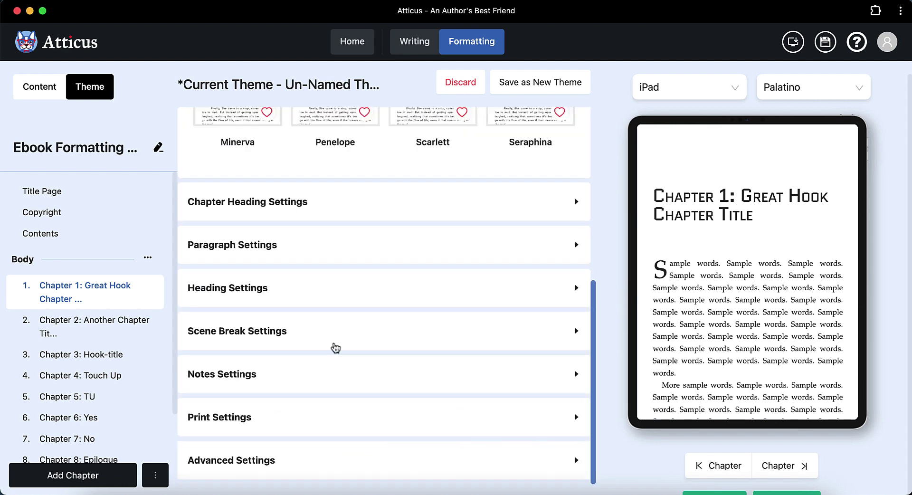
pyautogui.click(211, 380)
# Collapse the notes settings and open the Print Settings Body Font list to pick Open Sans.
pyautogui.scroll(-5, 321, 387)
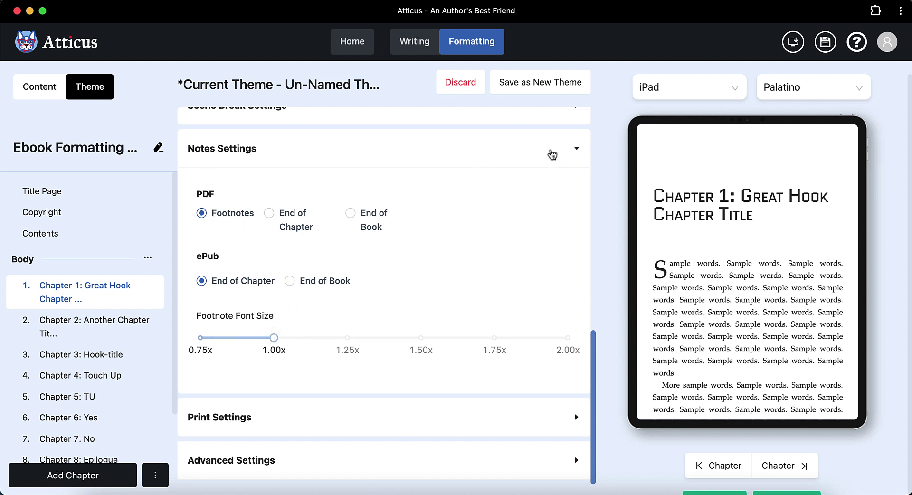
pyautogui.click(572, 151)
pyautogui.click(248, 433)
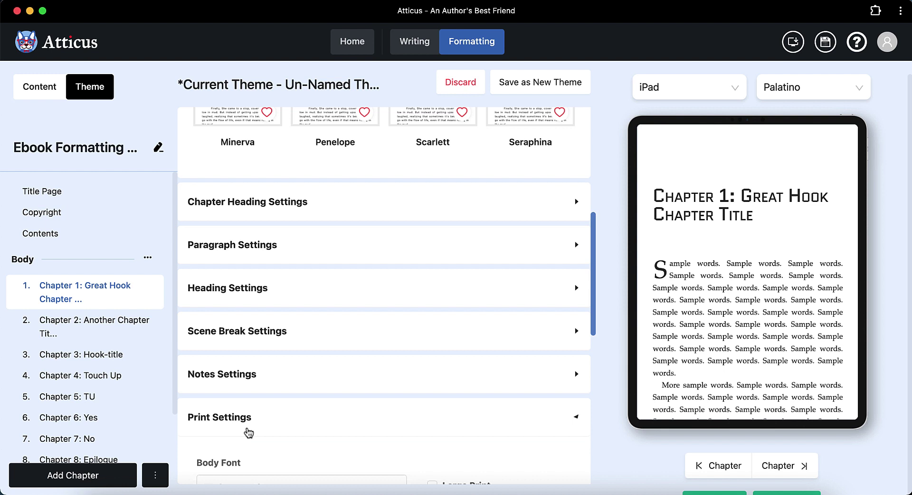
pyautogui.scroll(-6, 320, 348)
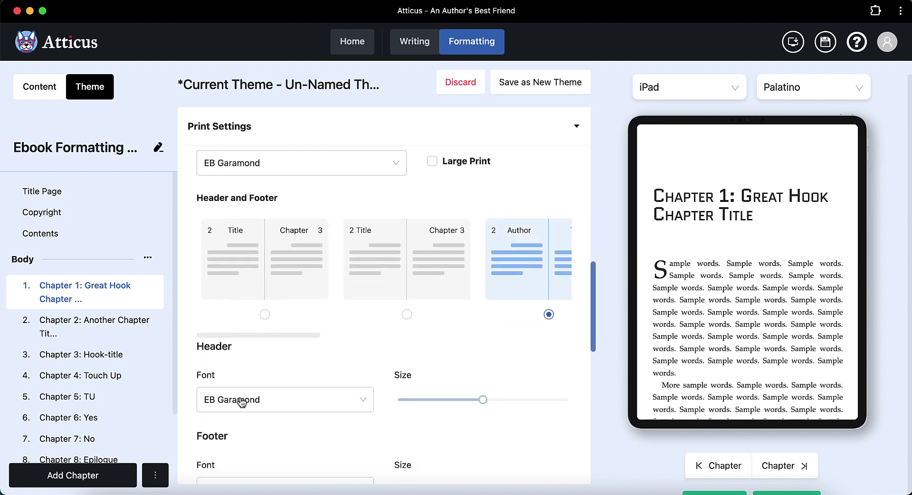
pyautogui.scroll(2, 242, 402)
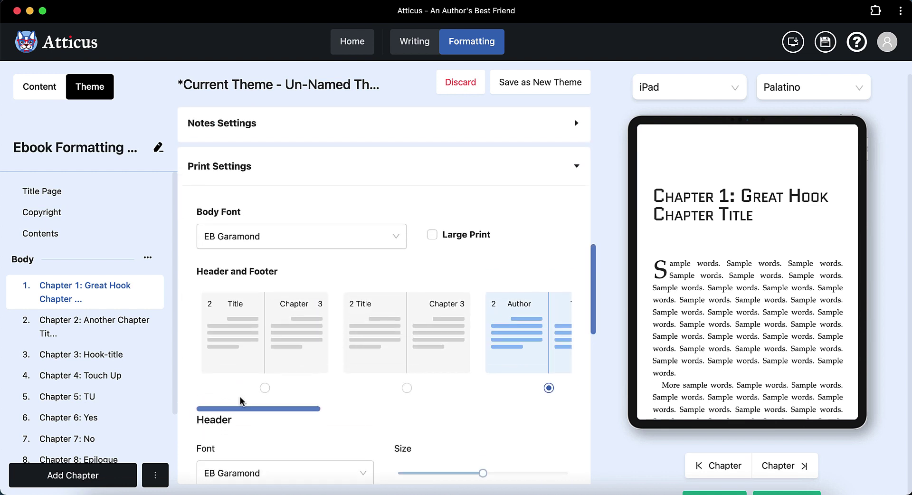
pyautogui.click(397, 236)
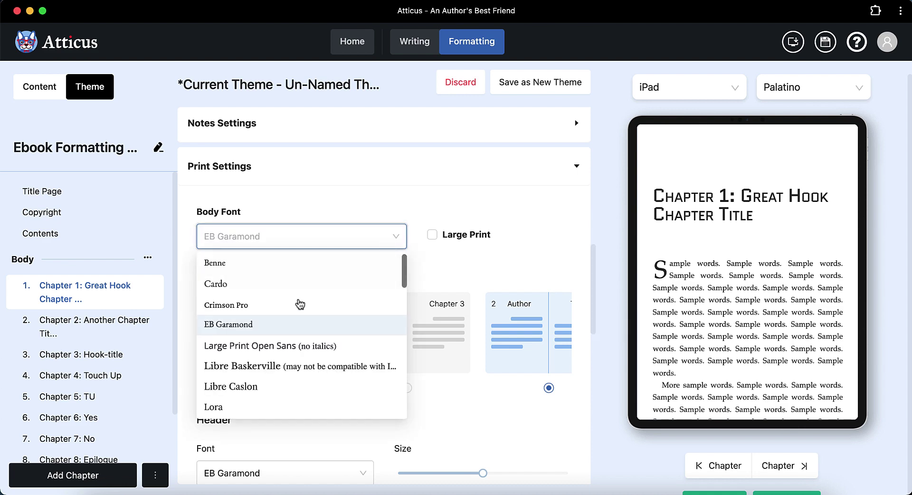
# Switch the preview device to Print.
pyautogui.click(710, 90)
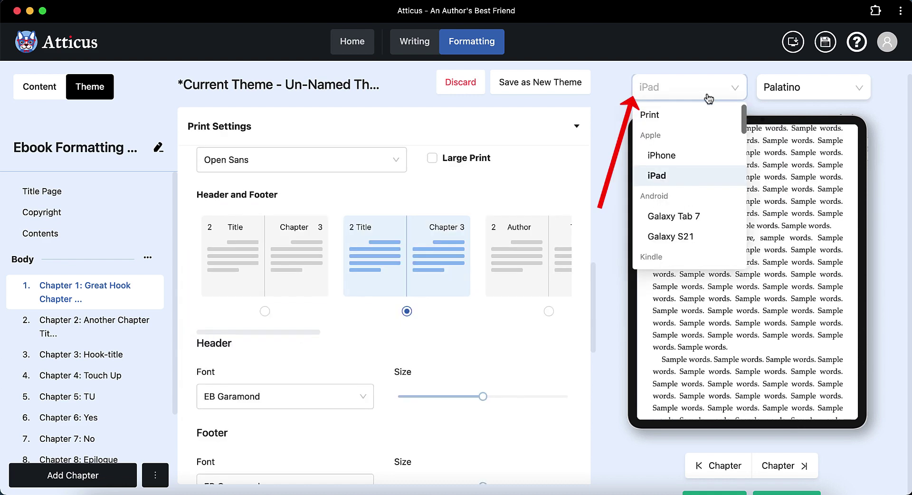
pyautogui.scroll(-3, 671, 216)
pyautogui.scroll(-2, 669, 212)
pyautogui.scroll(5, 669, 199)
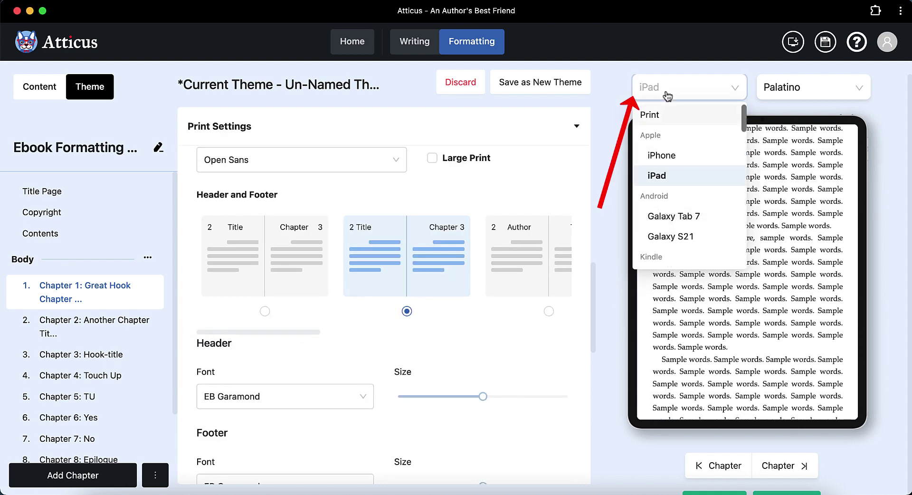
pyautogui.click(661, 116)
pyautogui.scroll(2, 268, 216)
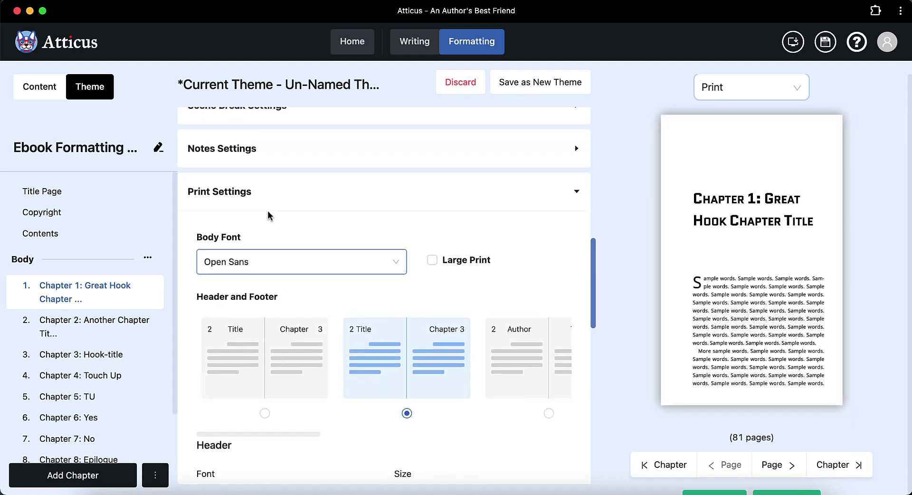
# Try OpenDyslexic as the body font, then set it back to EB Garamond.
pyautogui.click(246, 270)
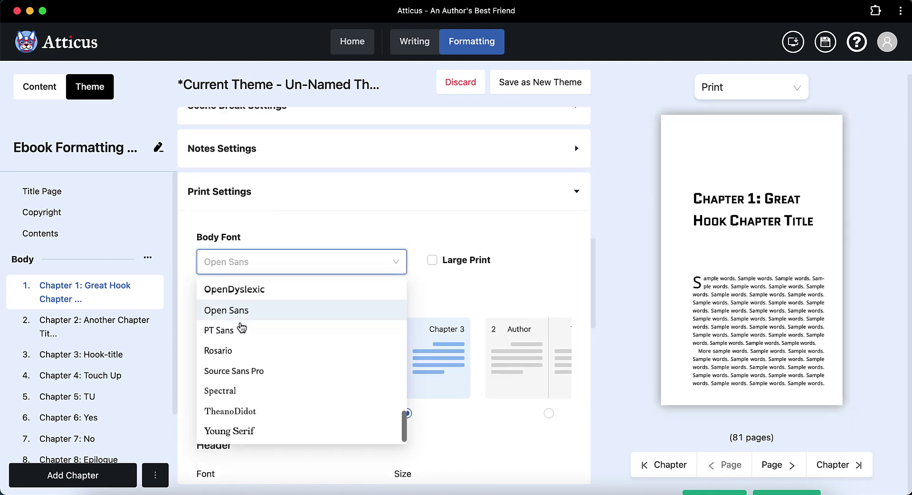
pyautogui.click(262, 299)
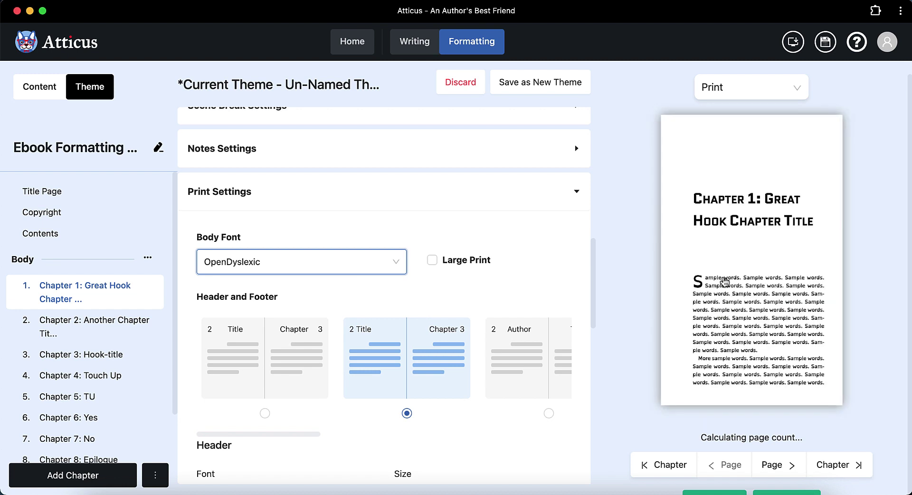
pyautogui.click(267, 278)
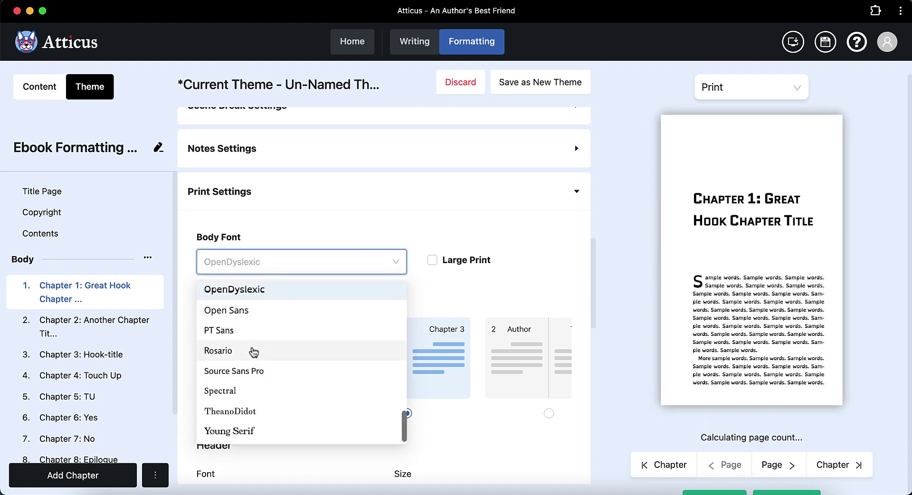
pyautogui.scroll(5, 253, 352)
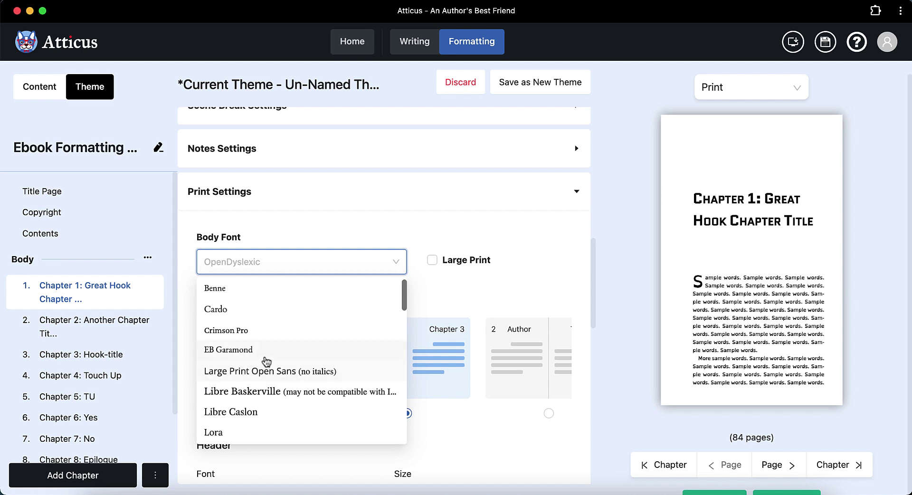
pyautogui.click(265, 356)
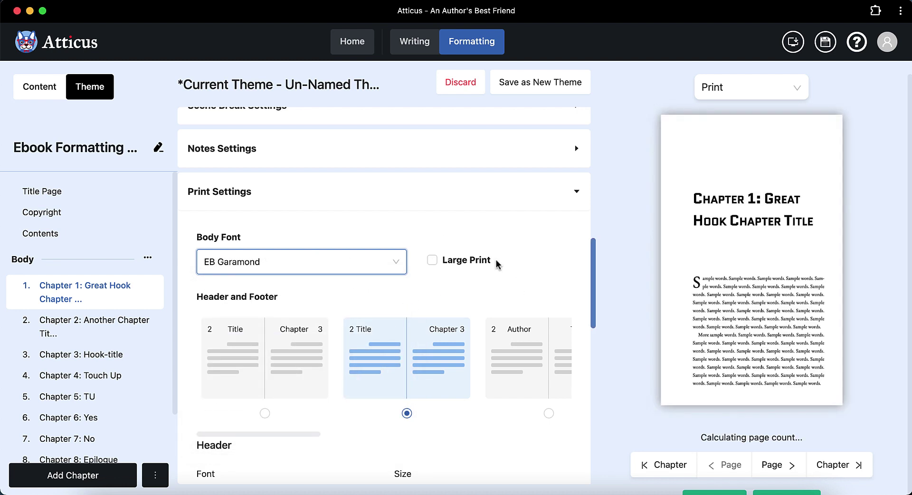
pyautogui.scroll(-1, 750, 295)
# Select the Author / Title header-and-footer layout and check it on preview pages 2 and 3.
pyautogui.click(774, 456)
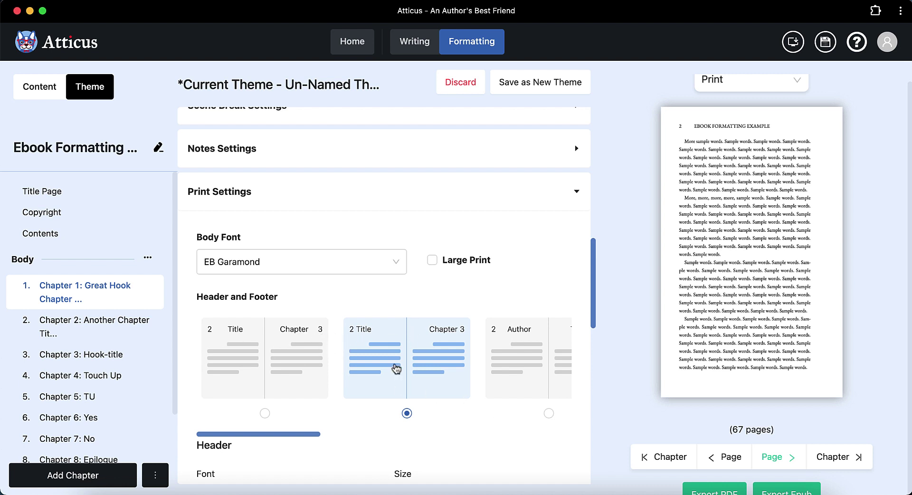
pyautogui.hscroll(10, 396, 368)
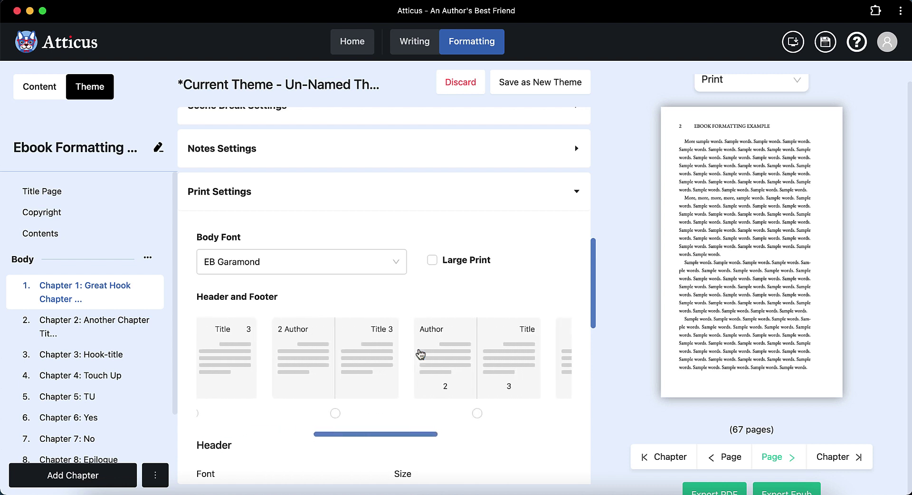
pyautogui.click(368, 380)
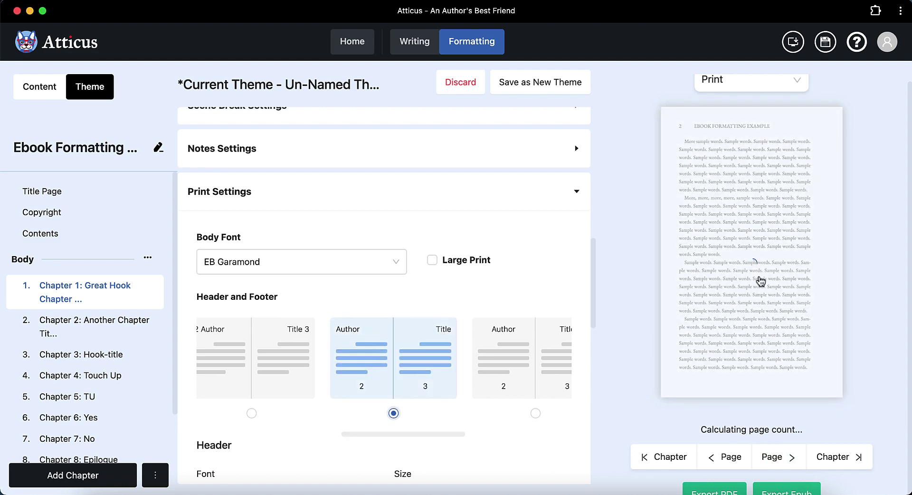
pyautogui.click(778, 457)
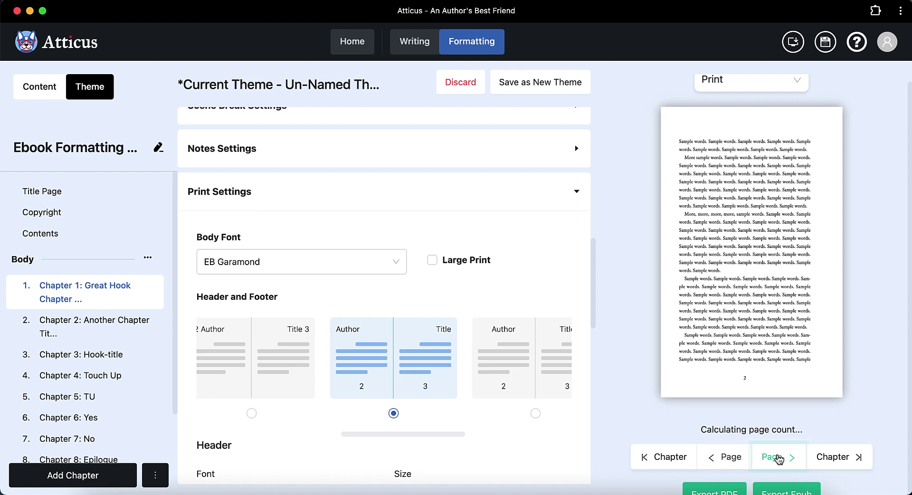
pyautogui.click(778, 457)
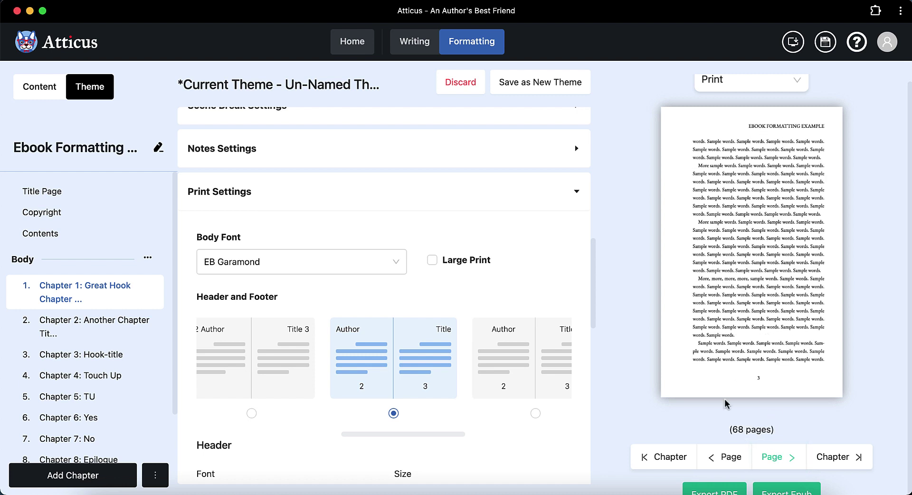
pyautogui.click(727, 457)
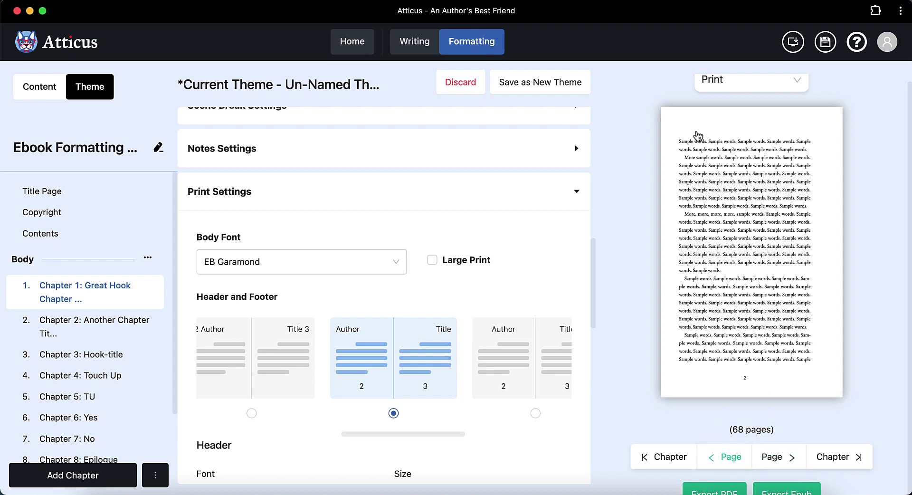
pyautogui.click(772, 457)
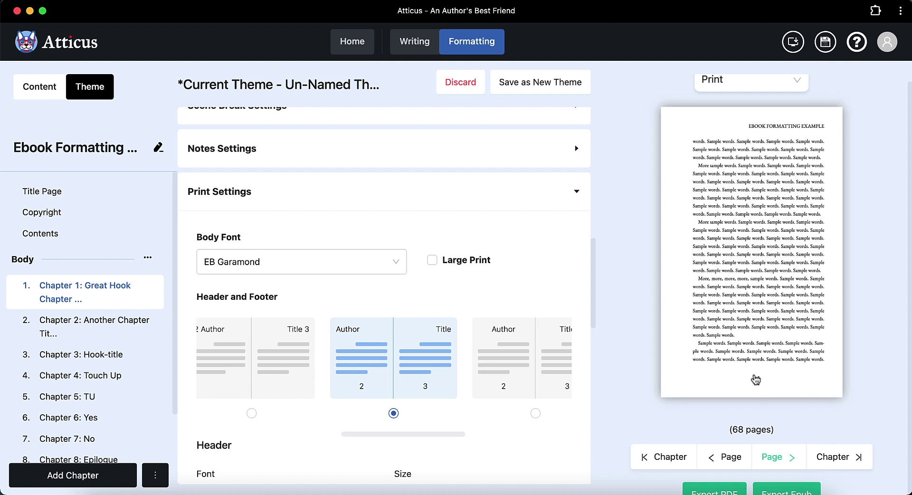
pyautogui.click(723, 458)
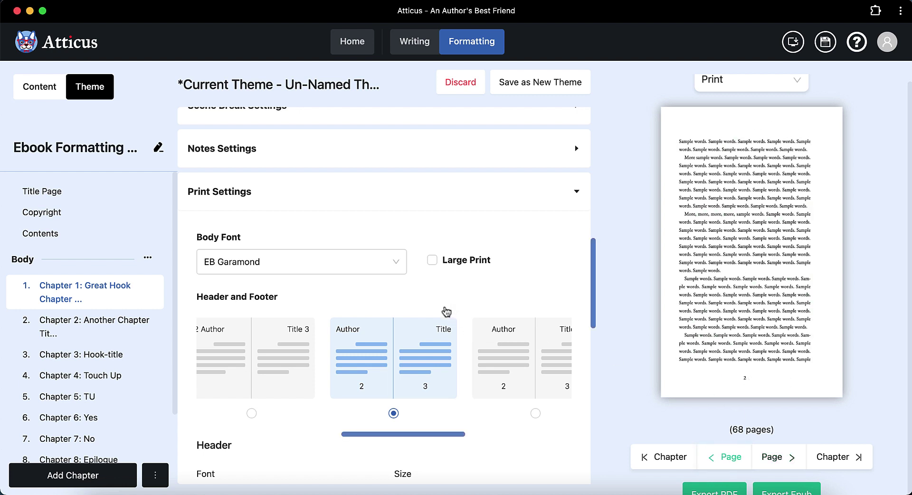
# Reopen Print Settings at the Paper Trim Size options, currently 5 x 8.
pyautogui.click(564, 203)
pyautogui.click(380, 415)
pyautogui.scroll(-10, 343, 337)
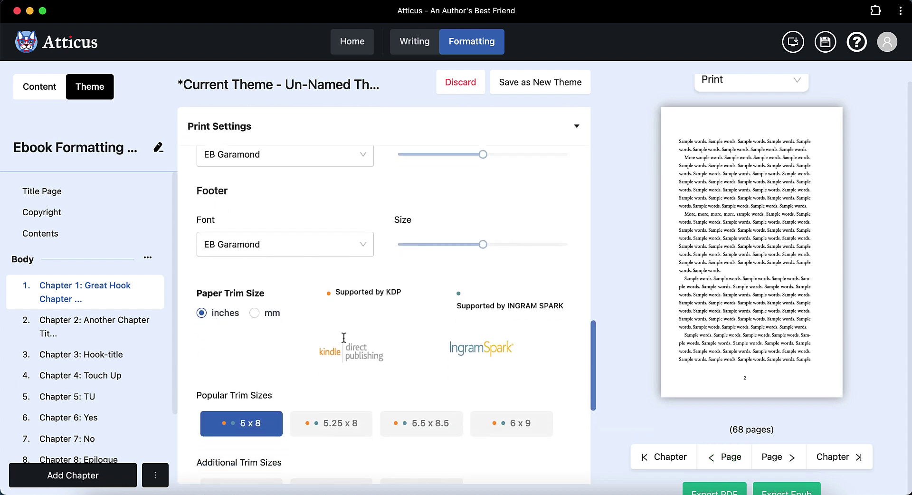
pyautogui.scroll(-3, 332, 347)
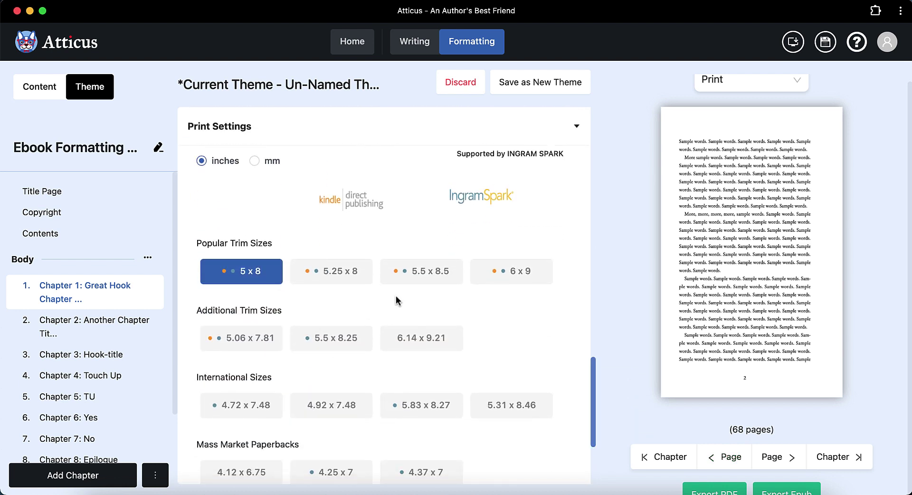
pyautogui.scroll(2, 398, 300)
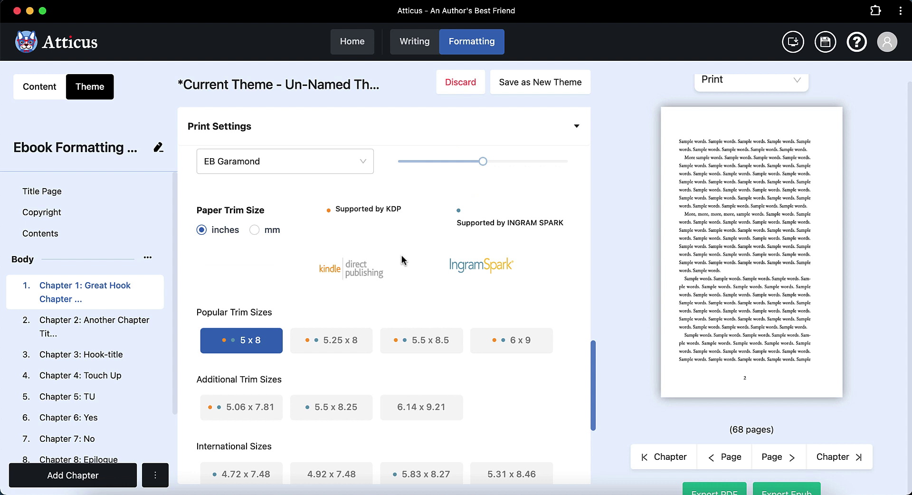
pyautogui.scroll(-1, 265, 299)
pyautogui.scroll(2, 265, 299)
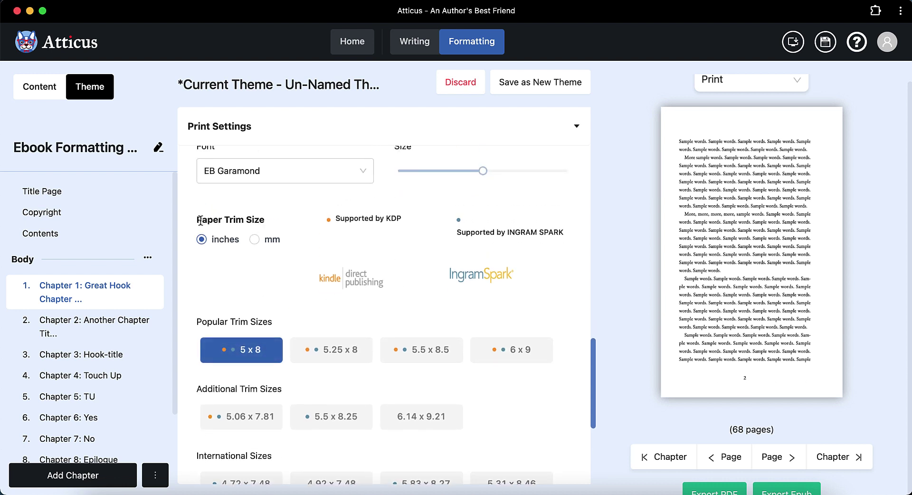
pyautogui.moveTo(201, 220); pyautogui.dragTo(265, 222)
pyautogui.click(268, 285)
pyautogui.scroll(-1, 263, 281)
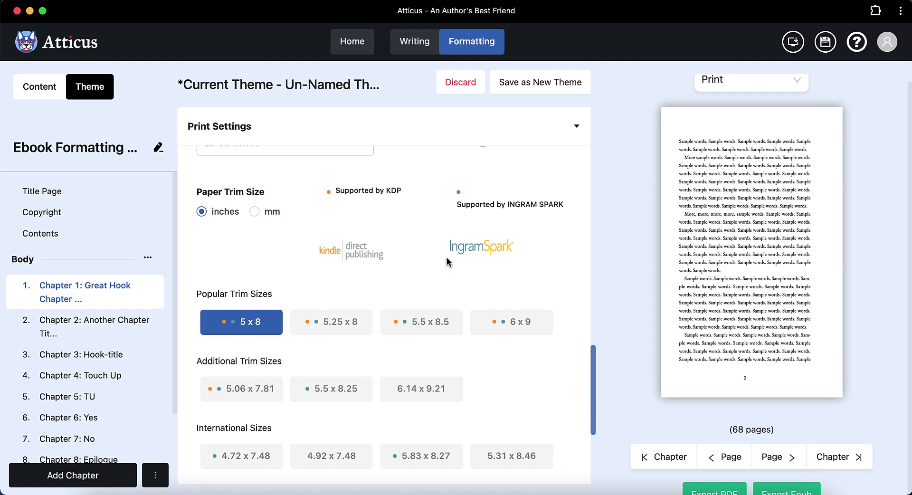
pyautogui.scroll(-5, 451, 316)
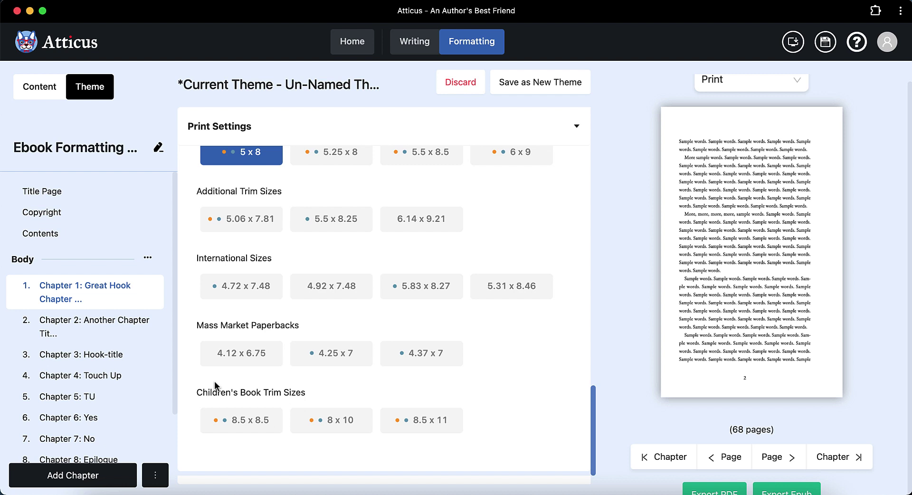
pyautogui.scroll(6, 364, 370)
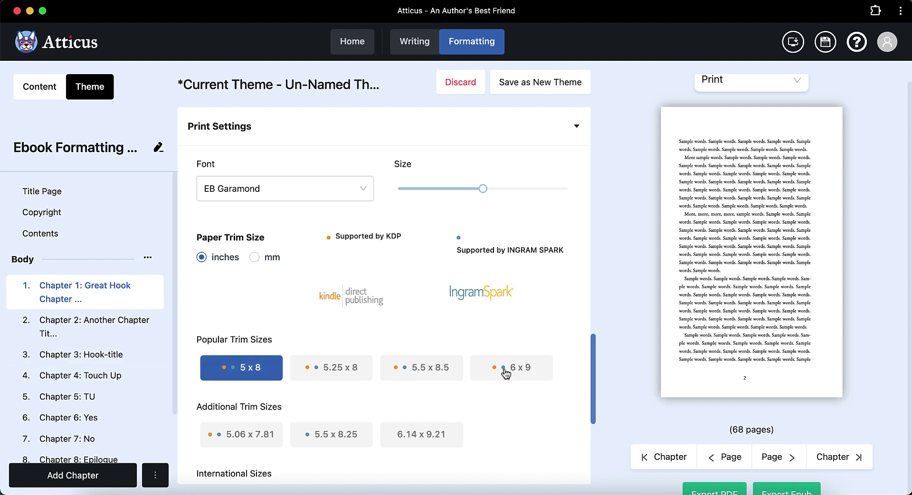
pyautogui.scroll(-4, 362, 313)
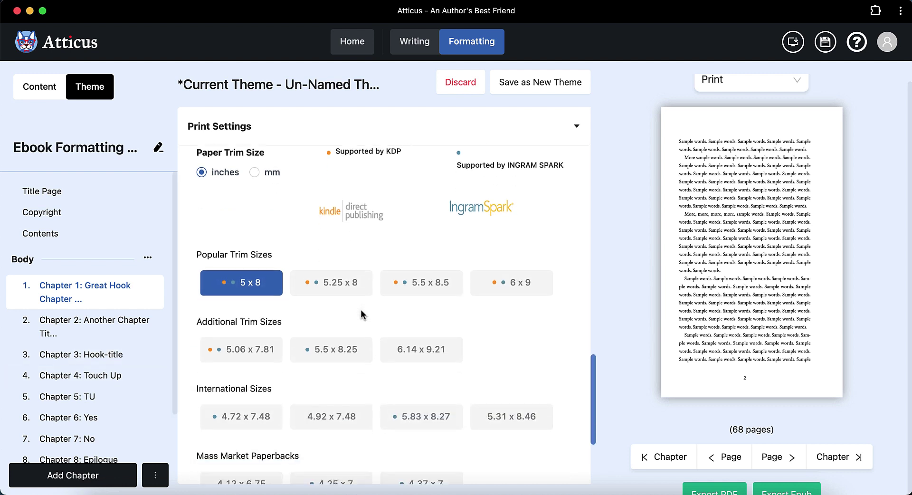
pyautogui.scroll(5, 363, 313)
pyautogui.scroll(10, 361, 313)
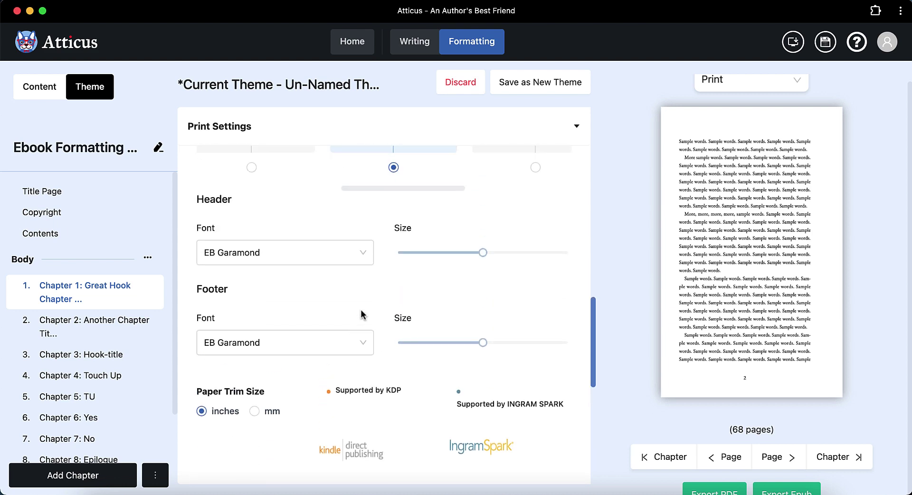
pyautogui.scroll(4, 363, 314)
pyautogui.click(295, 354)
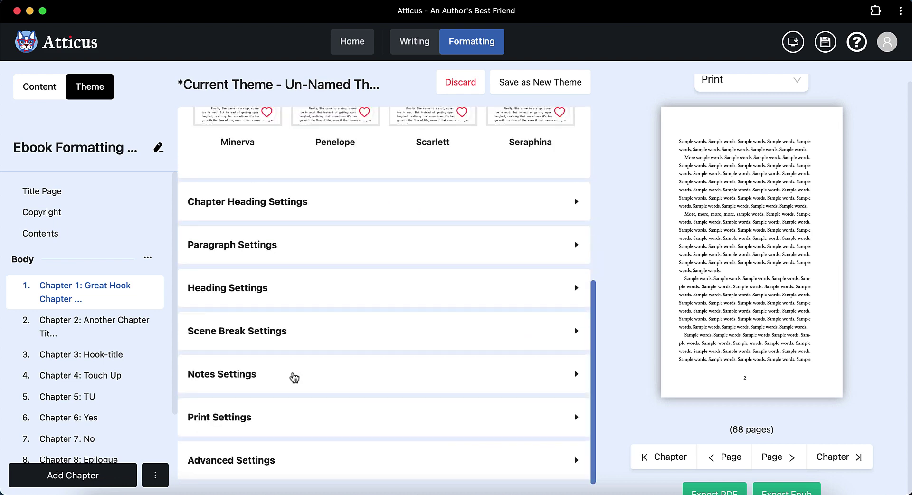
pyautogui.scroll(-8, 295, 377)
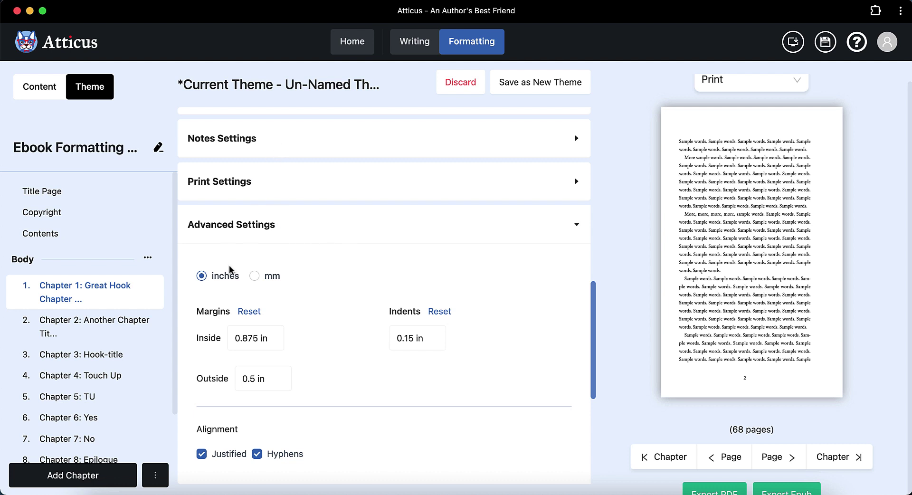
pyautogui.scroll(-2, 295, 283)
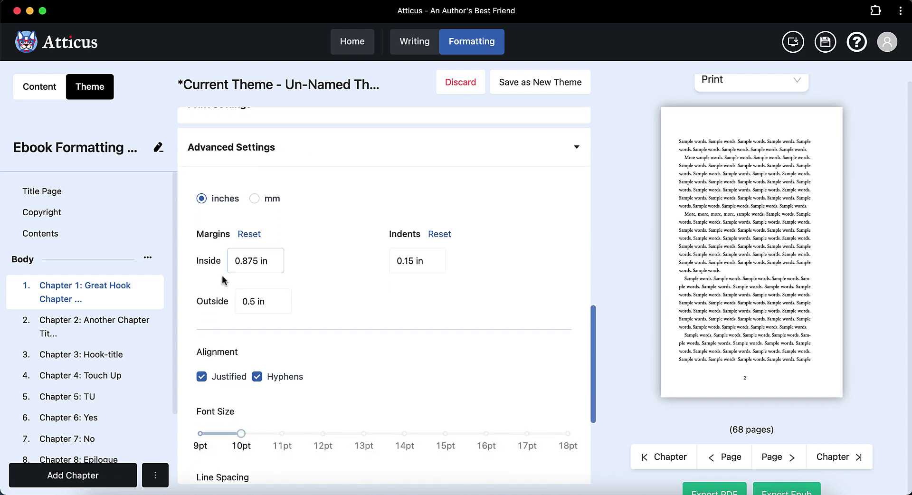
pyautogui.click(249, 260)
pyautogui.scroll(-1, 295, 256)
pyautogui.scroll(-1, 304, 268)
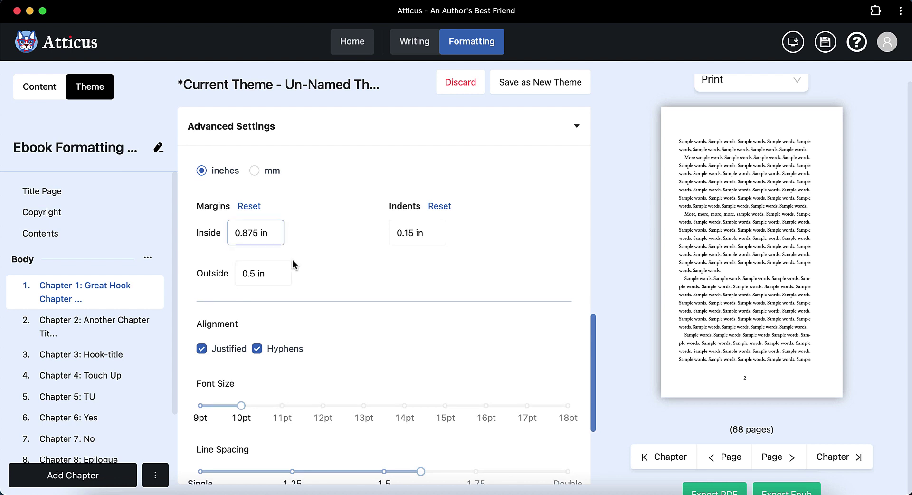
pyautogui.scroll(-2, 295, 261)
pyautogui.scroll(1, 313, 292)
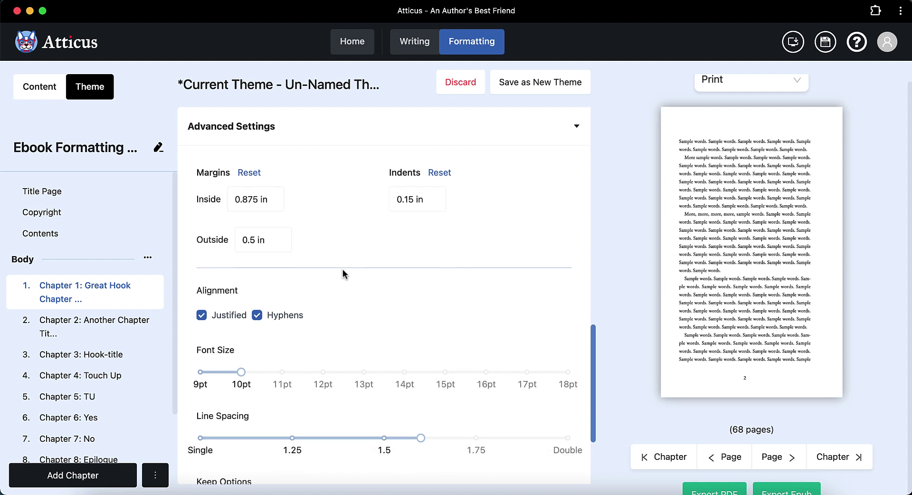
pyautogui.scroll(-5, 258, 310)
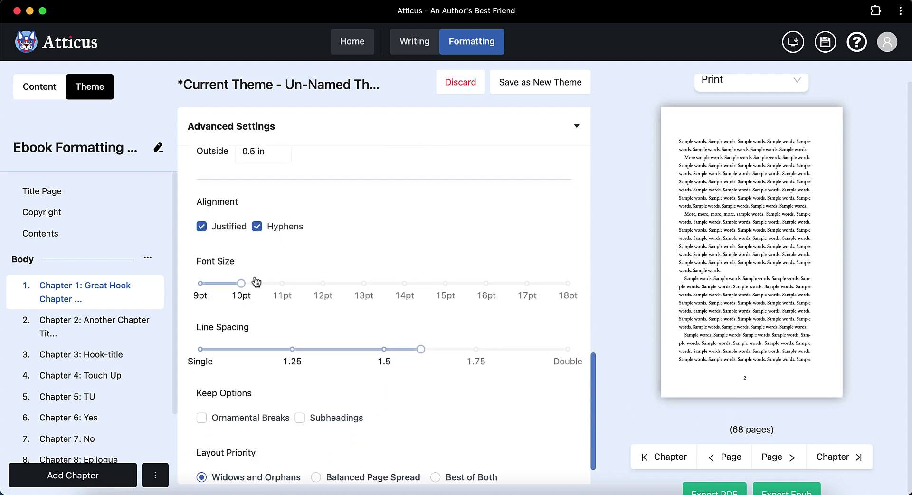
pyautogui.scroll(-2, 270, 285)
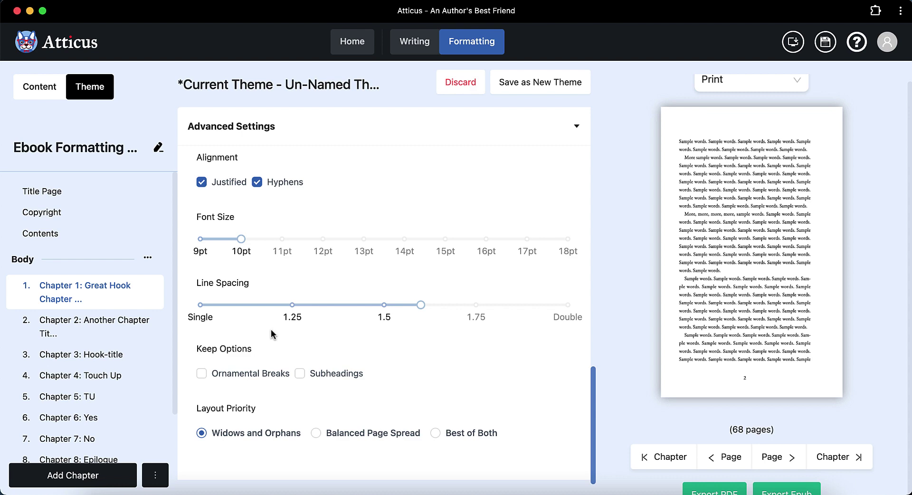
pyautogui.scroll(7, 480, 301)
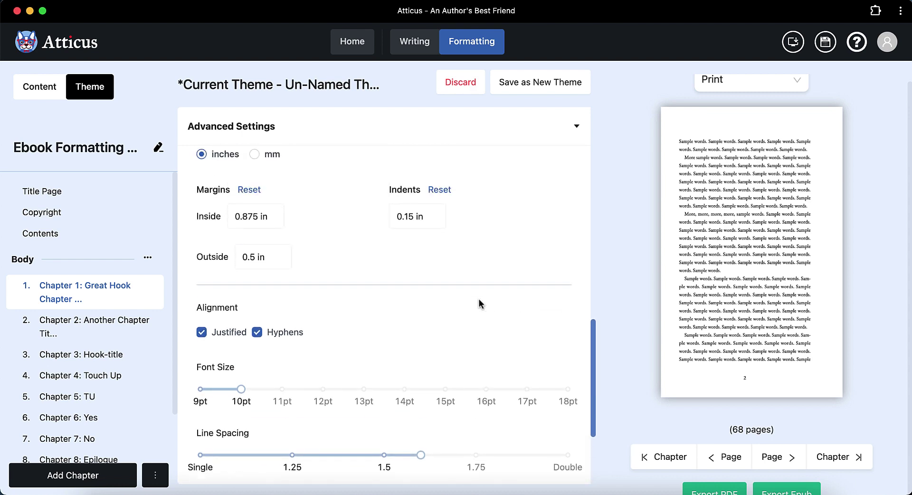
pyautogui.click(575, 294)
# Discard the unsaved theme edits to restore Hughes, then export Ebook Formatting Example.pdf.
pyautogui.scroll(10, 339, 372)
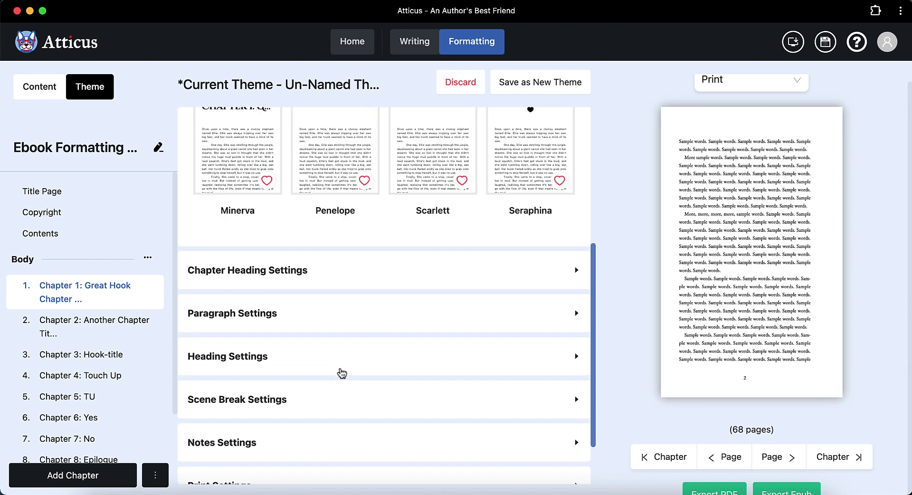
pyautogui.scroll(-1, 694, 427)
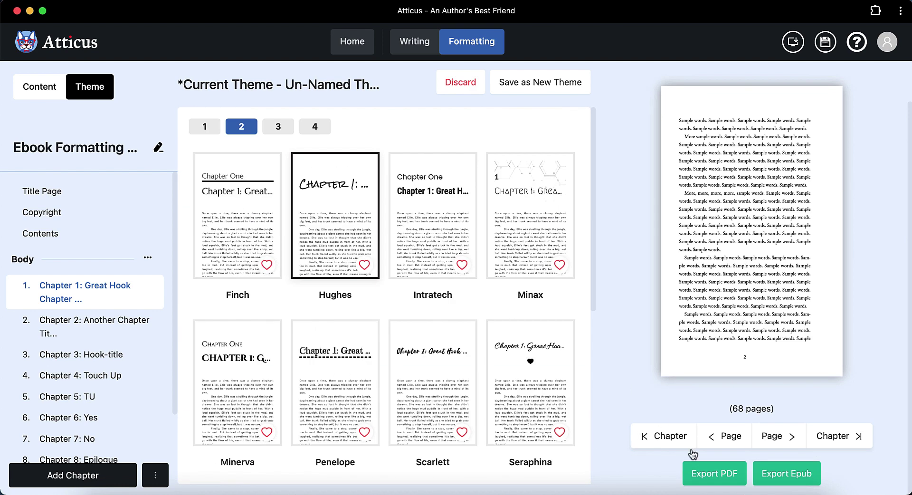
pyautogui.click(460, 83)
pyautogui.click(406, 291)
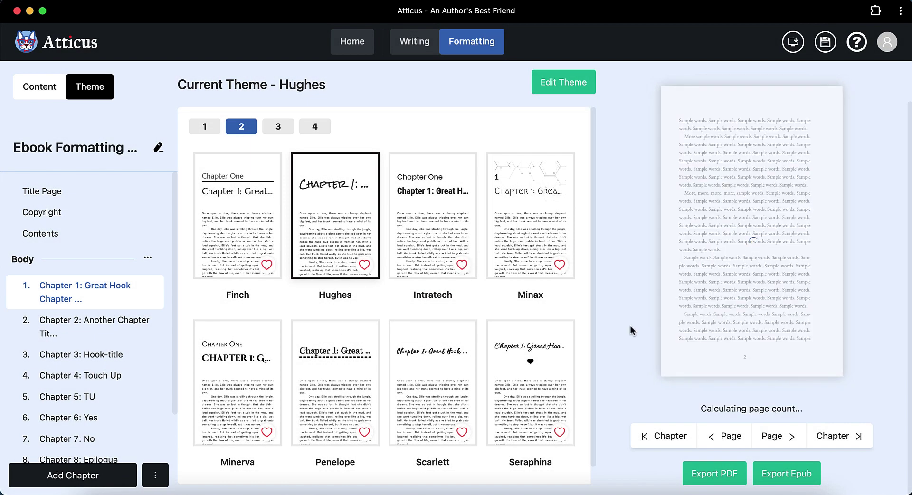
pyautogui.click(705, 474)
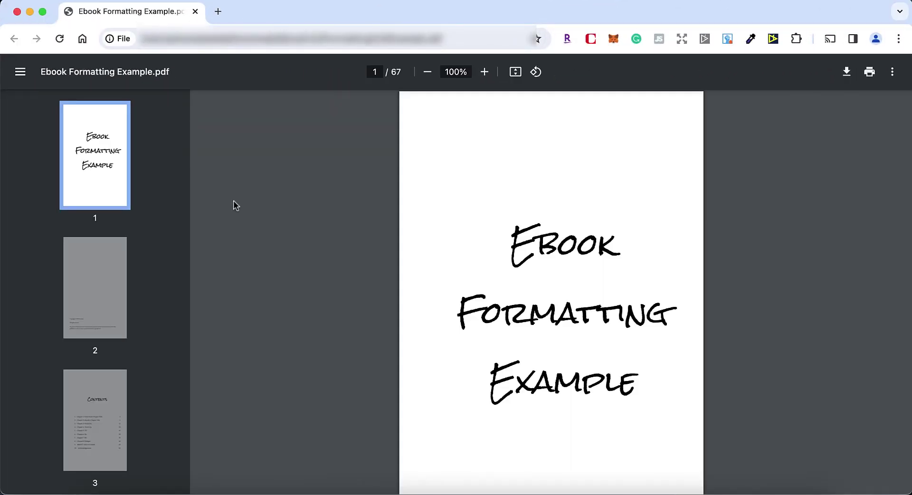
# Scroll the PDF from the title page past copyright and Contents to Chapter 1 on page 5 of 67.
pyautogui.scroll(-10, 370, 352)
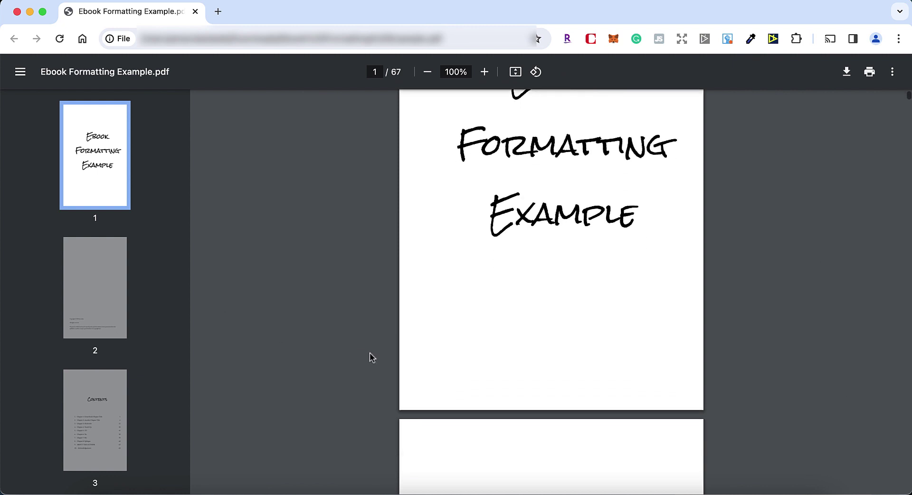
pyautogui.scroll(-12, 371, 357)
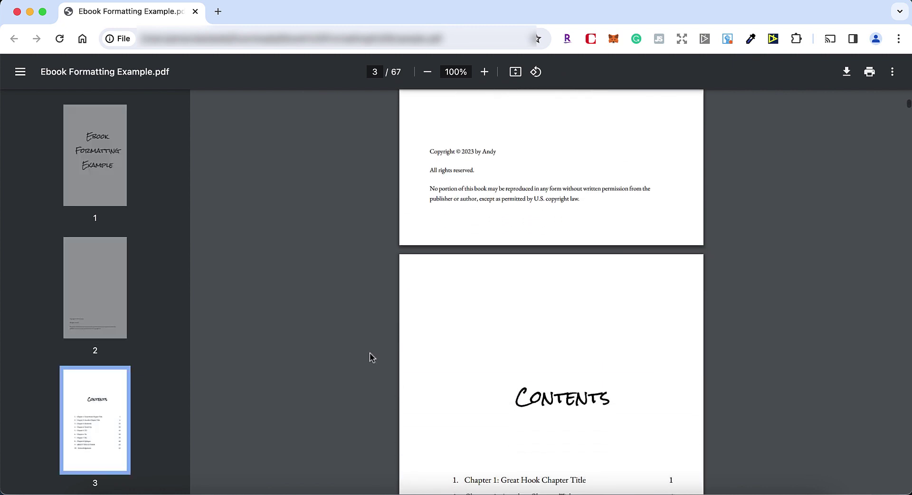
pyautogui.scroll(20, 644, 272)
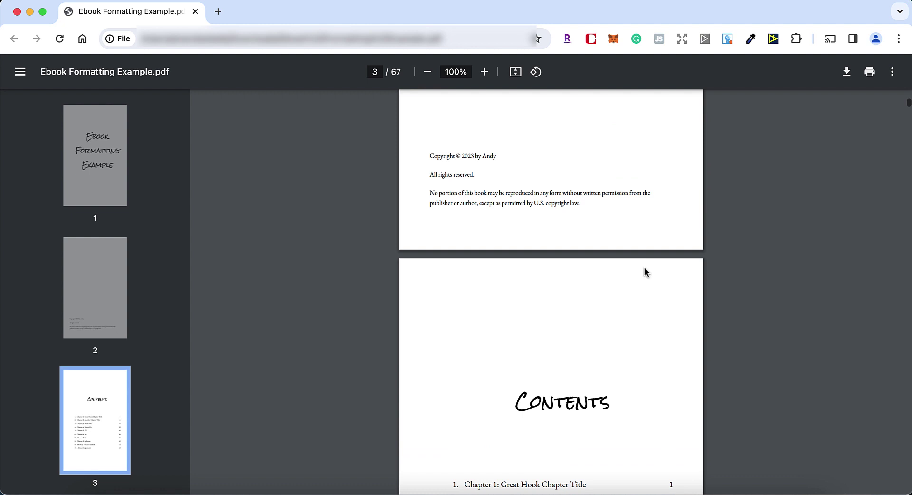
pyautogui.scroll(-20, 651, 262)
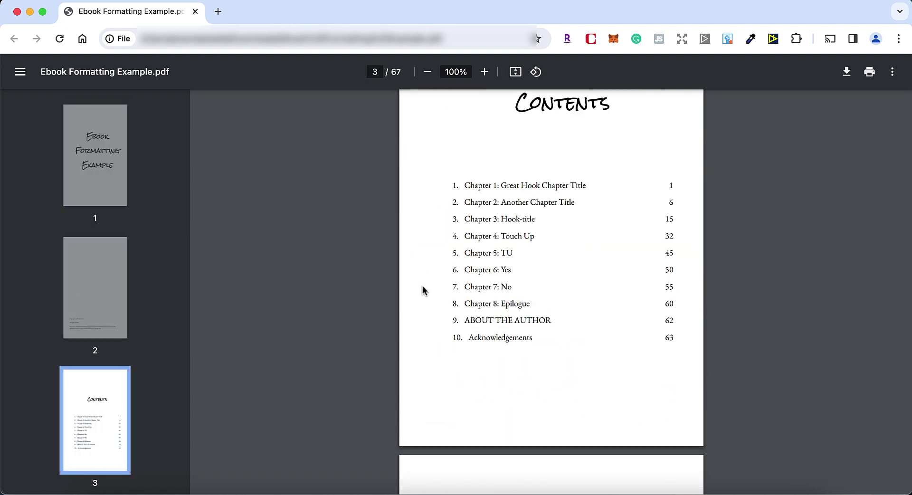
pyautogui.scroll(-15, 680, 294)
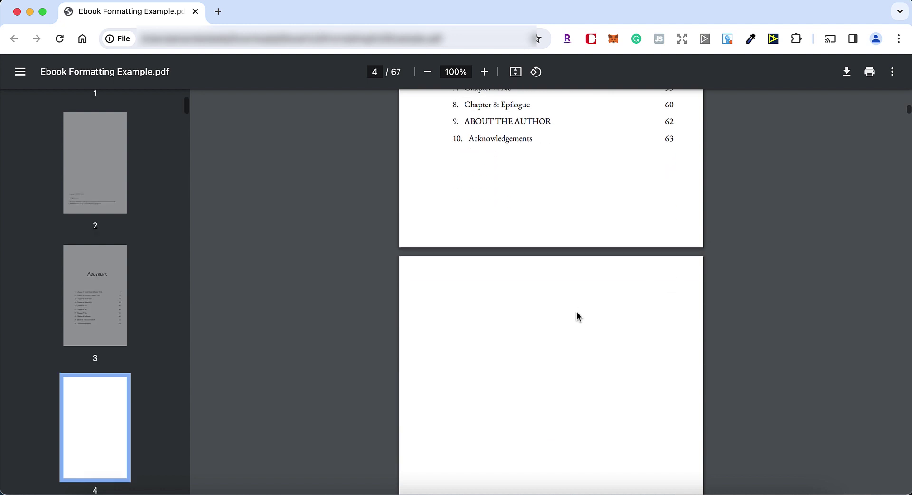
pyautogui.scroll(-5, 576, 311)
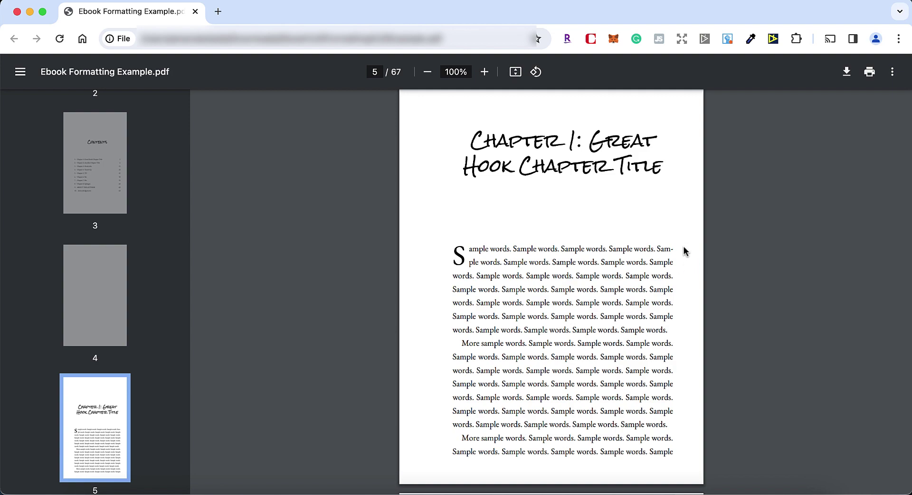
# Scroll through the Chapter 1 body pages to the Chapter 2 opening, pages 5–10.
pyautogui.scroll(-10, 603, 283)
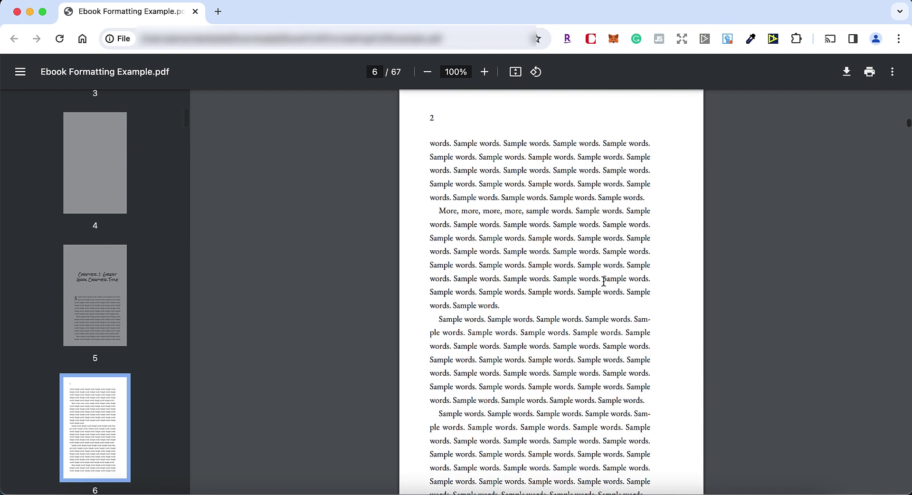
pyautogui.scroll(6, 546, 284)
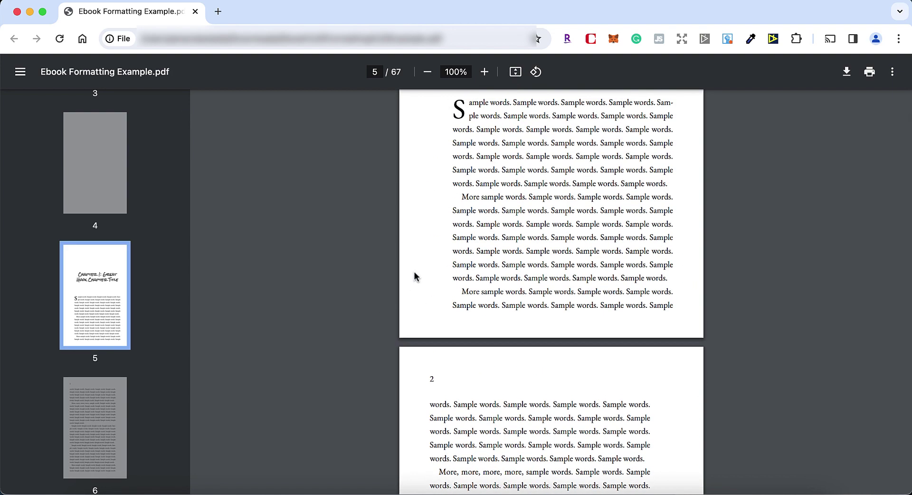
pyautogui.scroll(-15, 673, 376)
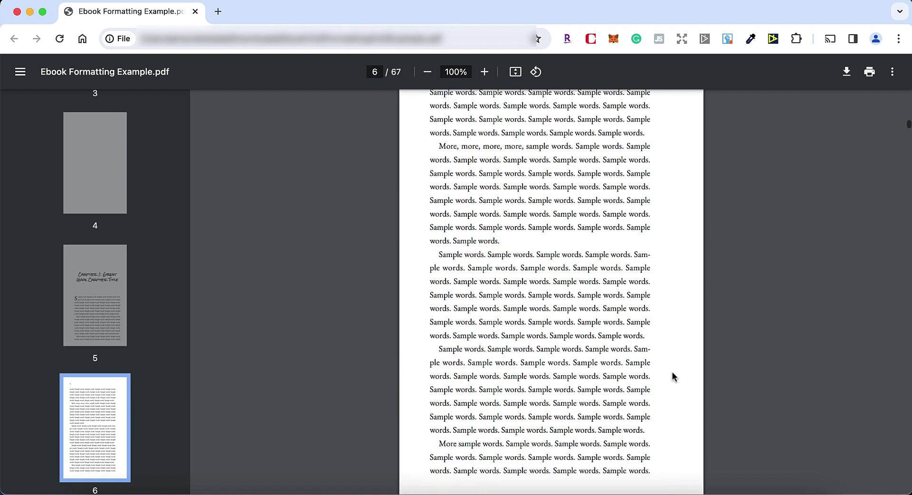
pyautogui.scroll(-6, 673, 375)
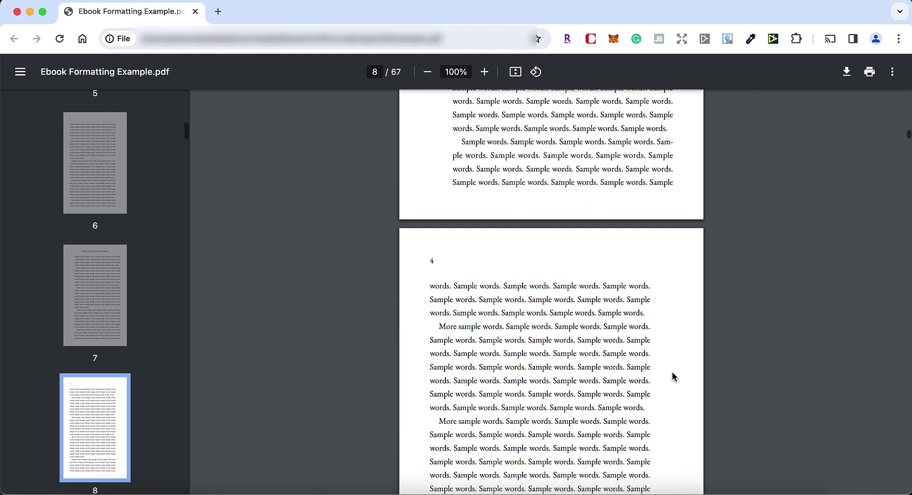
pyautogui.scroll(-12, 599, 253)
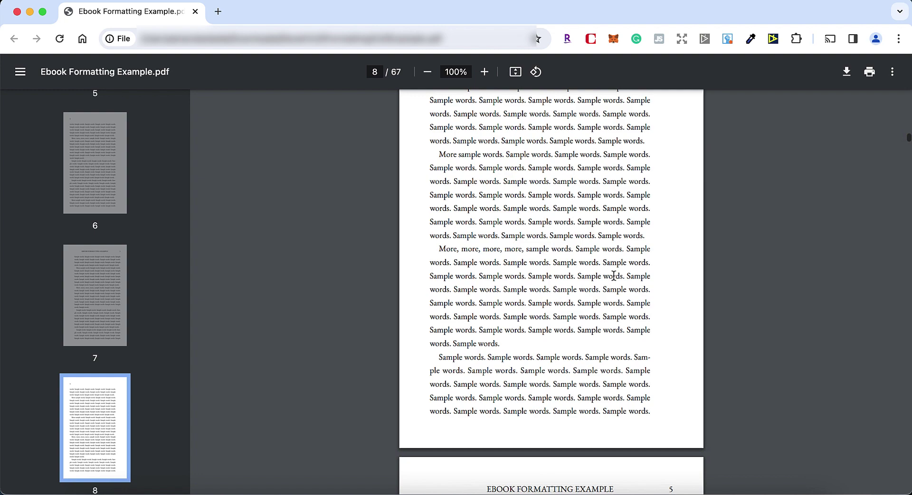
pyautogui.scroll(-10, 475, 299)
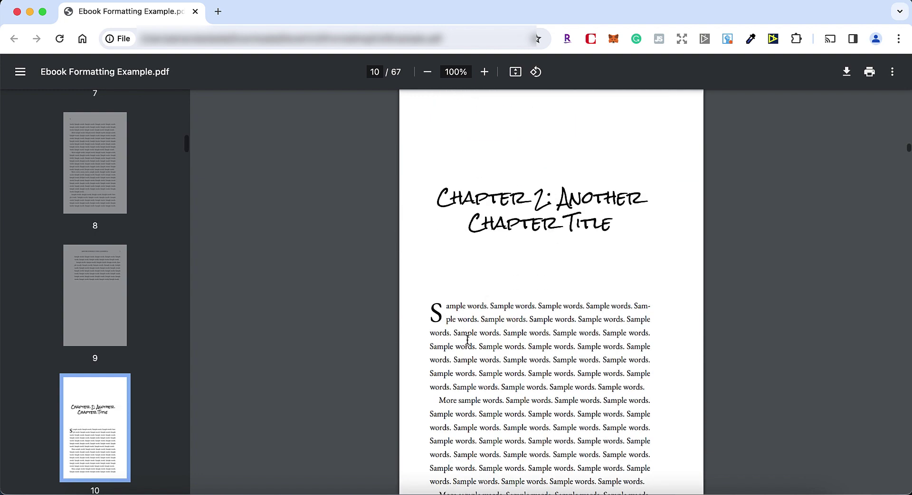
# Scroll back up to the Ebook Formatting Example title page on page 1 of 67.
pyautogui.scroll(6, 441, 236)
pyautogui.scroll(20, 441, 236)
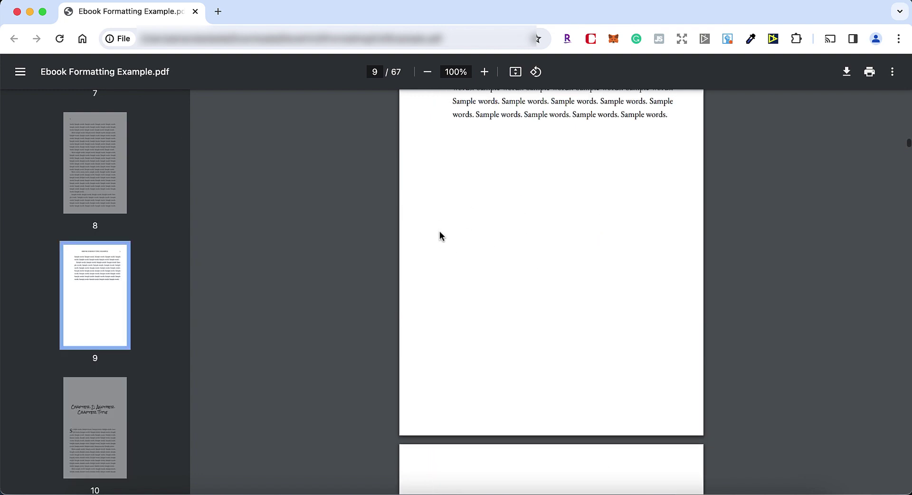
pyautogui.scroll(15, 441, 236)
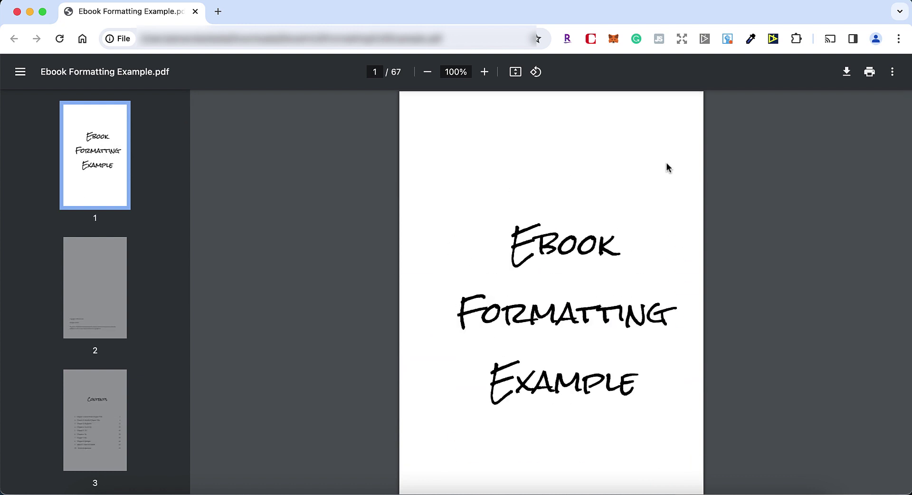